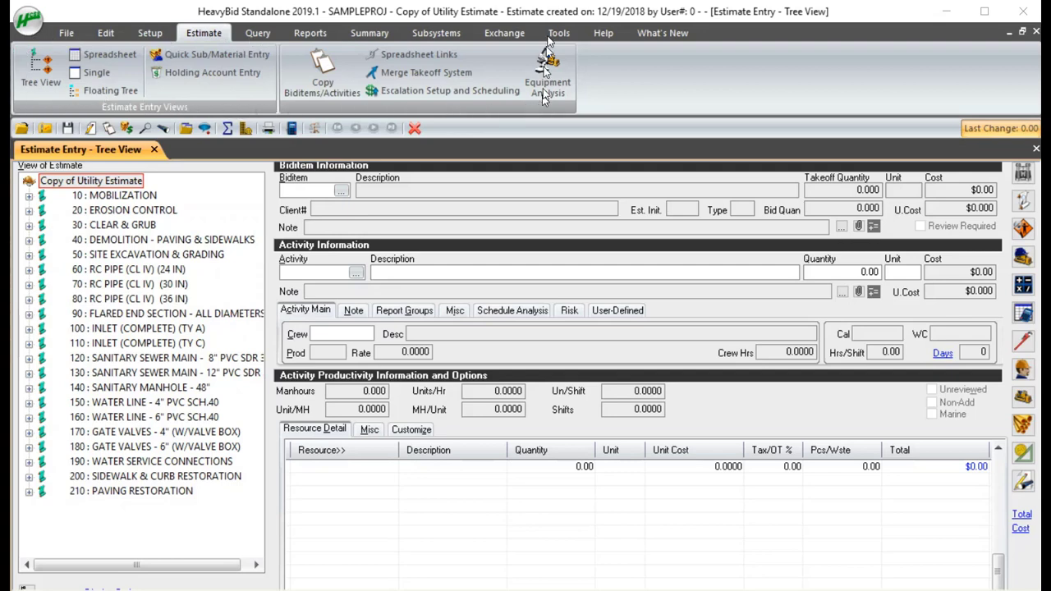
# Peek at the Query commands, then collapse and re-expand the Estimate ribbon.
pyautogui.click(258, 34)
pyautogui.click(209, 37)
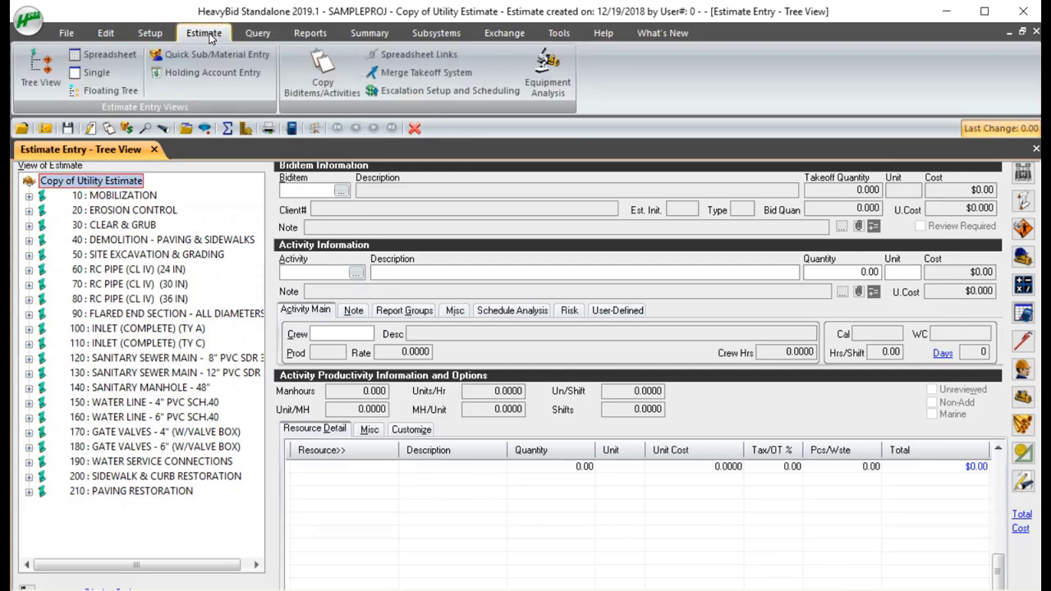
pyautogui.doubleClick(210, 37)
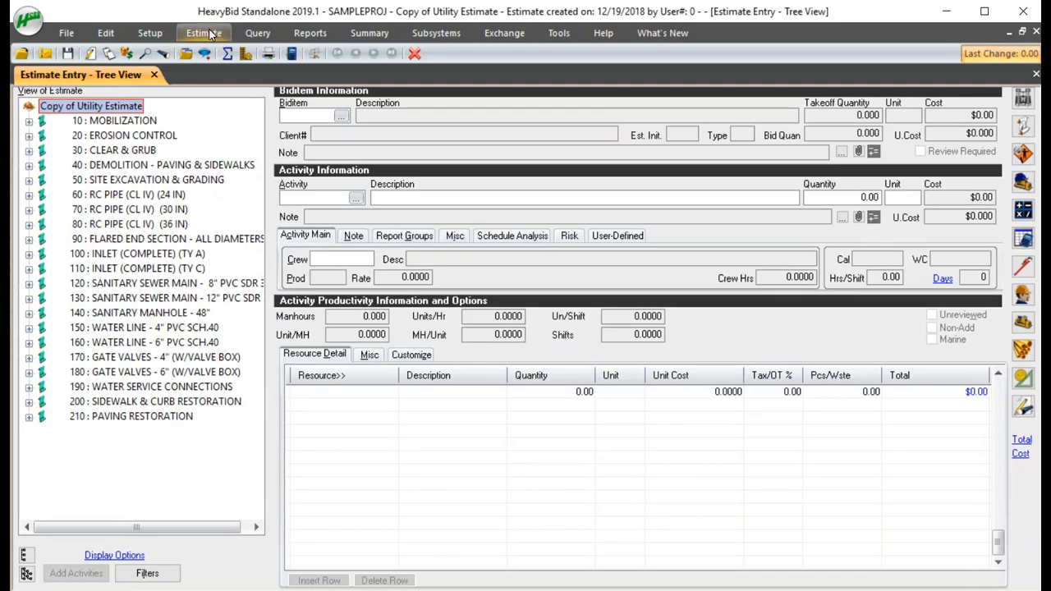
pyautogui.doubleClick(211, 33)
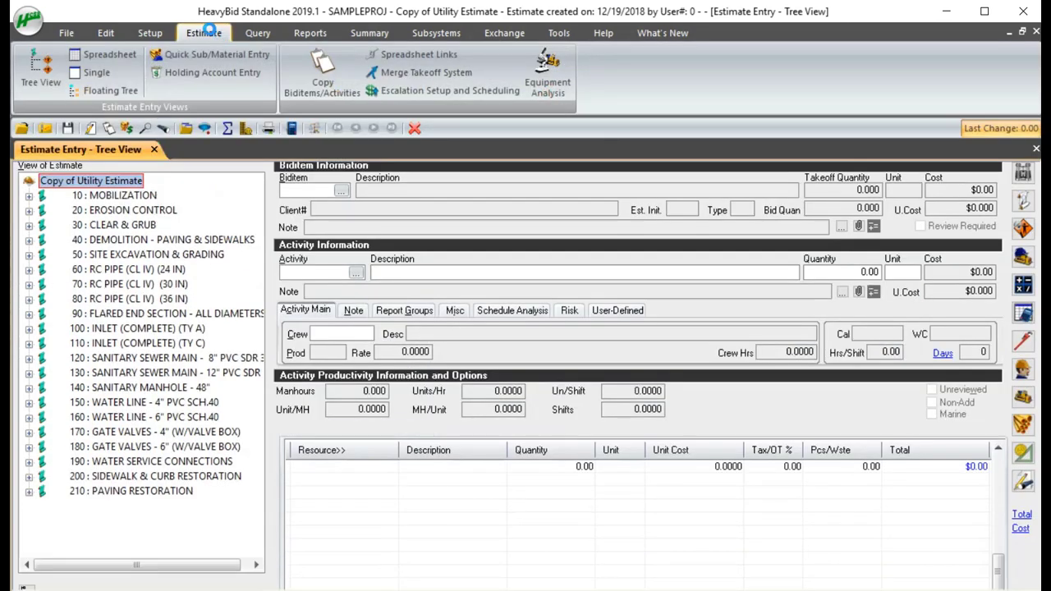
# Browse the Query, Reports and Summary commands, then collapse the ribbon from the Estimate tab.
pyautogui.click(257, 35)
pyautogui.click(310, 34)
pyautogui.click(358, 36)
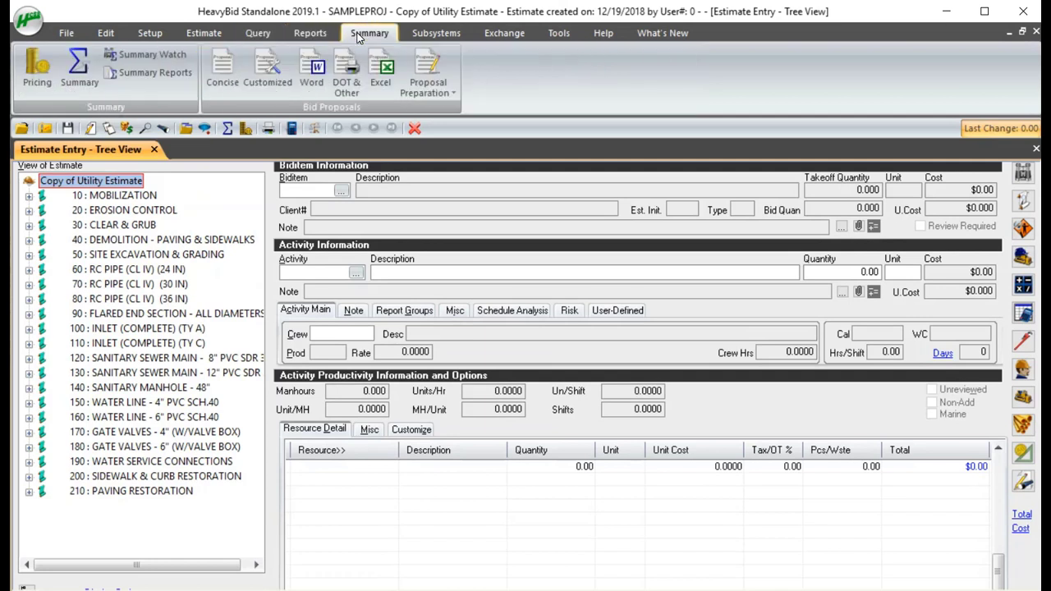
pyautogui.click(192, 41)
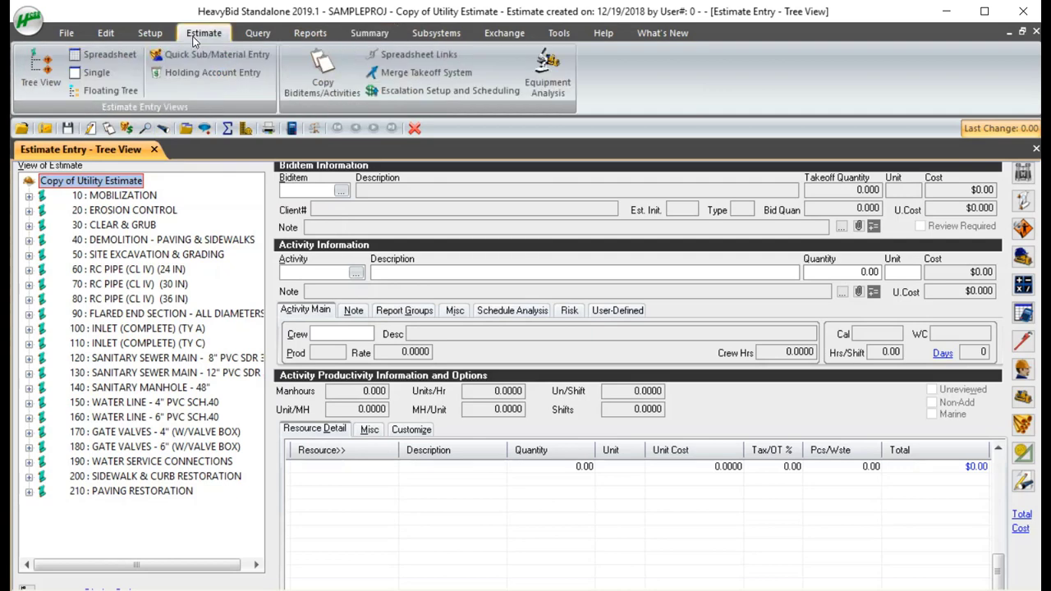
pyautogui.doubleClick(191, 38)
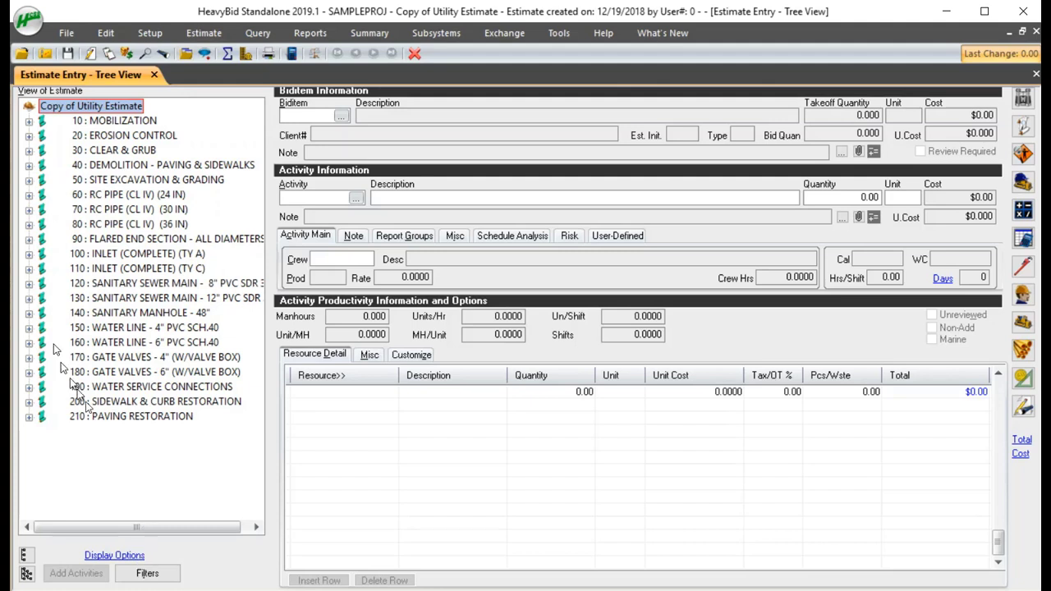
# Expand biditem 90 and open Display Options at the Activity tab's 'activity' highlighter rule.
pyautogui.click(29, 239)
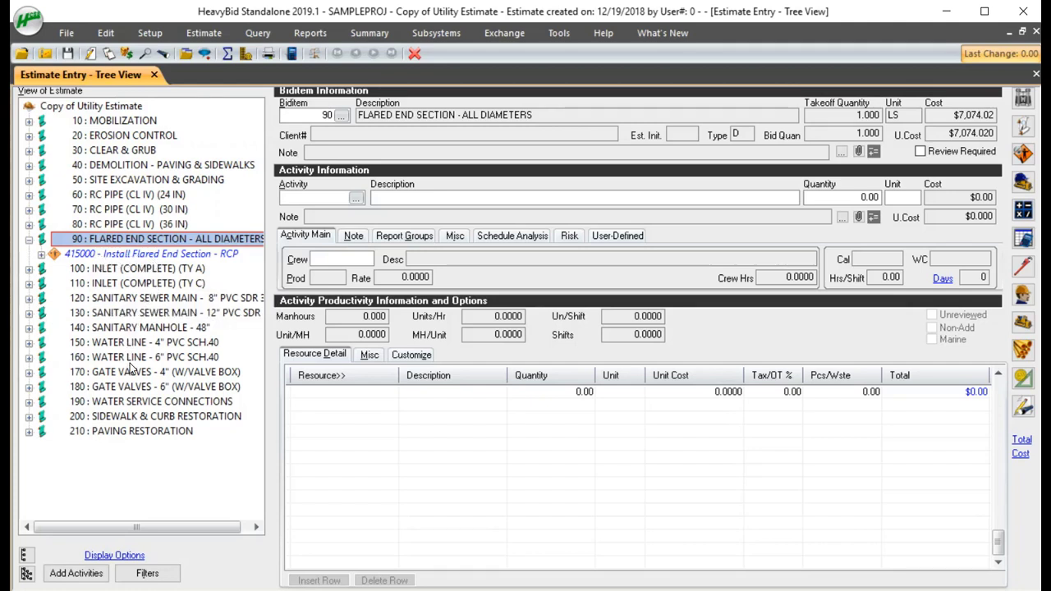
pyautogui.click(135, 556)
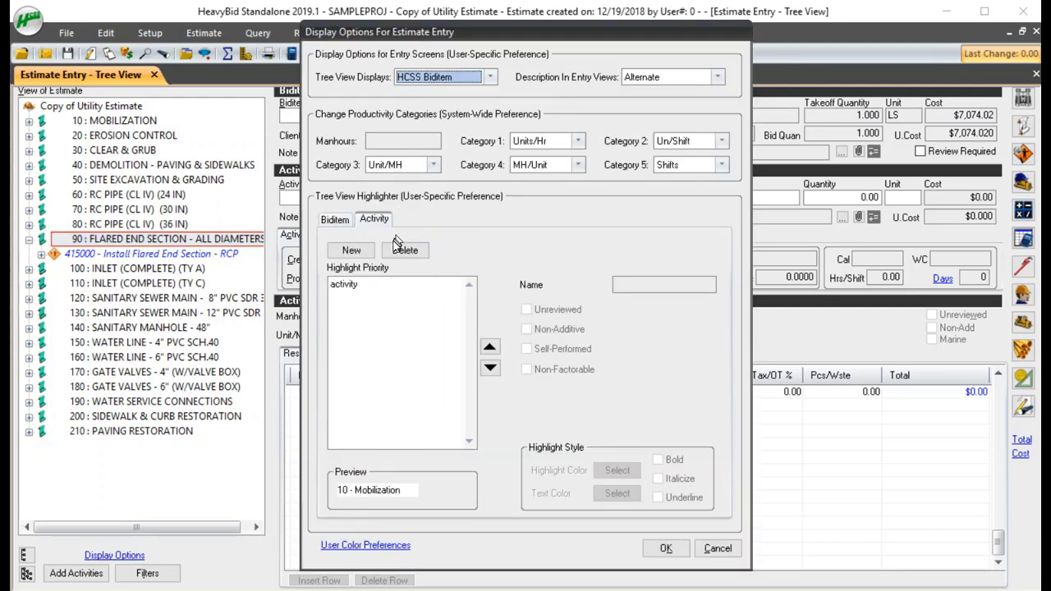
pyautogui.click(380, 219)
pyautogui.click(353, 285)
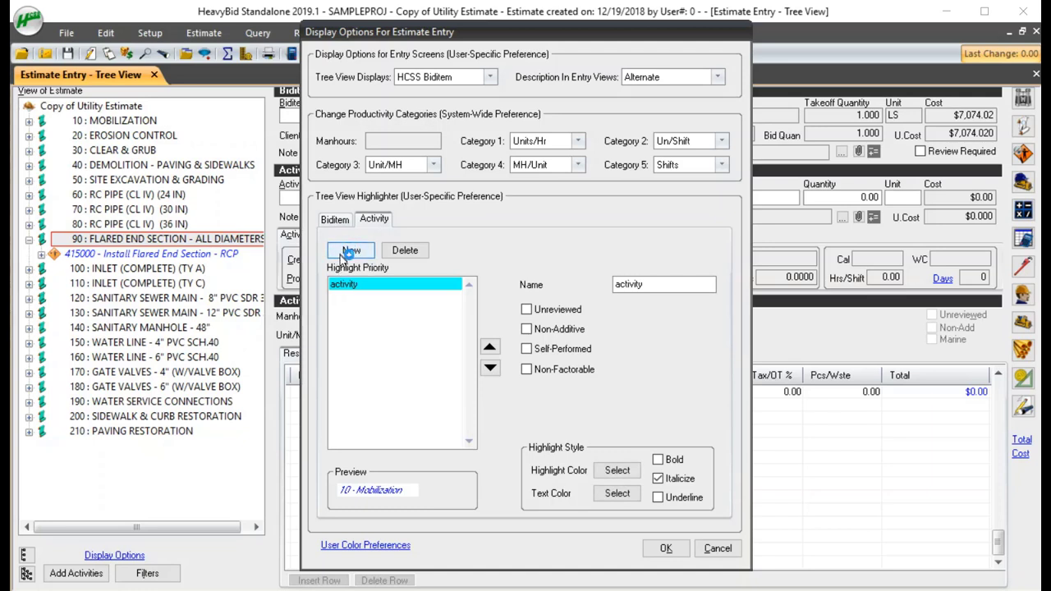
# Select the rule's name and view text colours, dismissing them without choosing one.
pyautogui.doubleClick(660, 285)
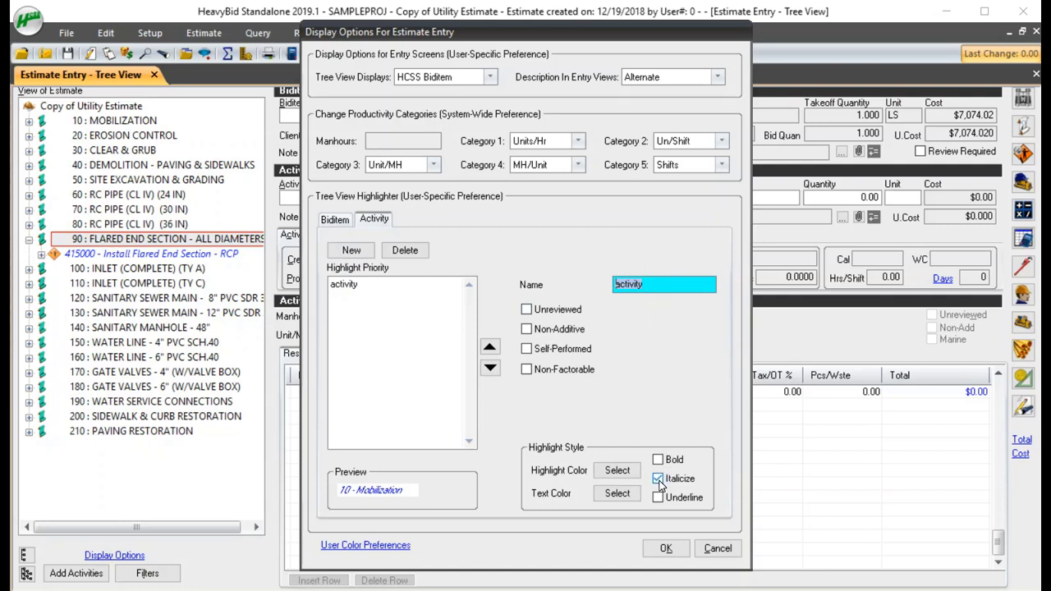
pyautogui.click(627, 498)
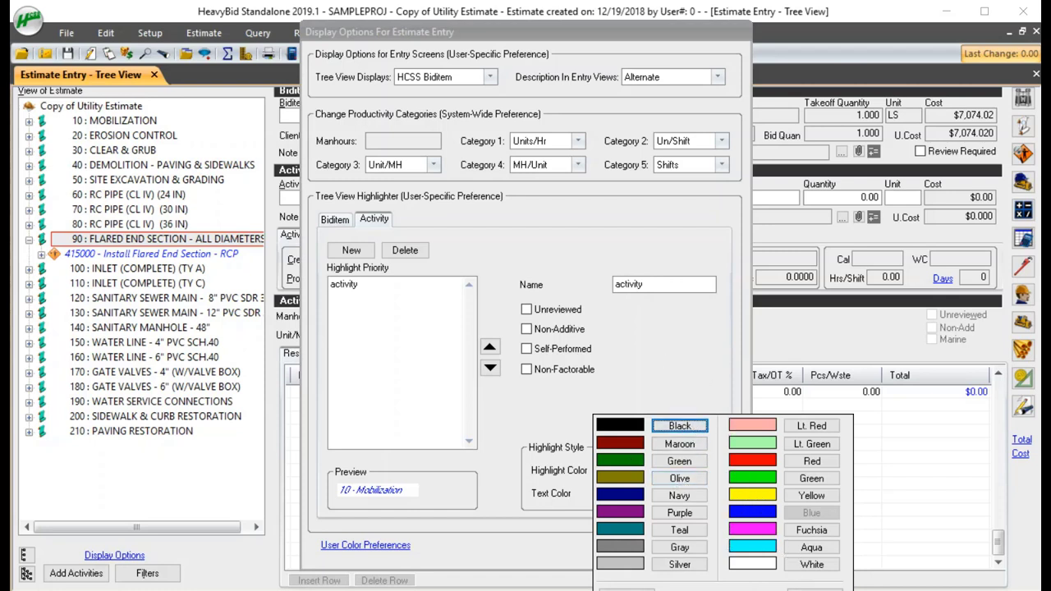
pyautogui.press('Escape')
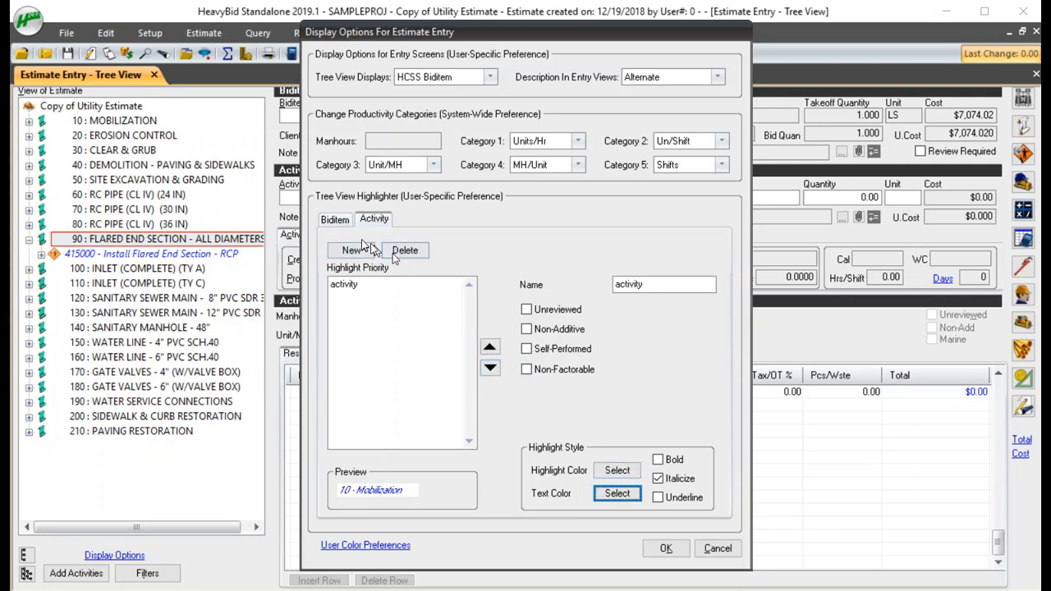
# Compare the Biditem and Activity highlighter settings, then cancel Display Options without changes.
pyautogui.click(333, 219)
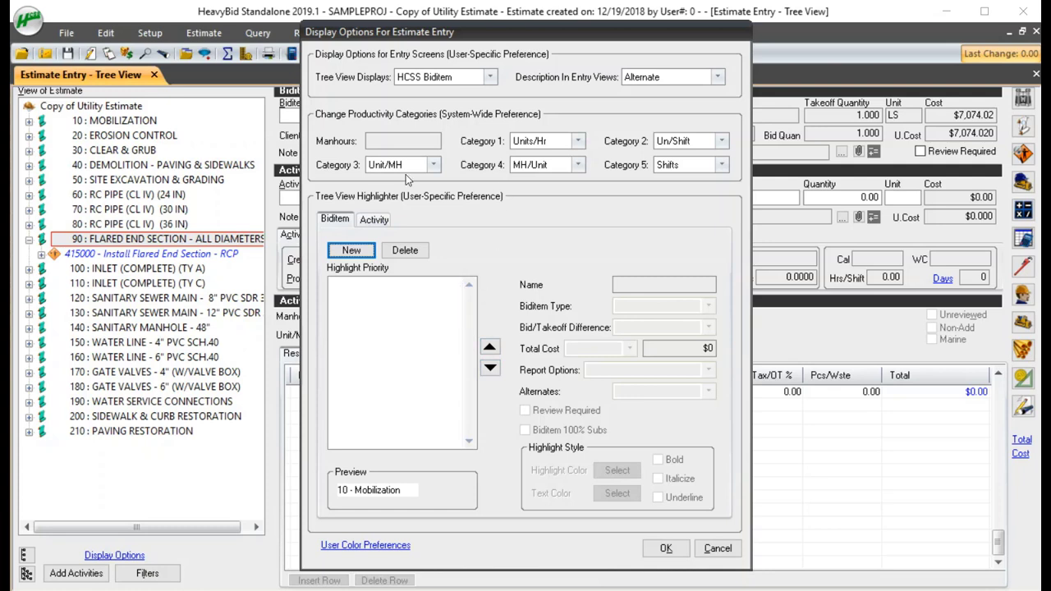
pyautogui.click(370, 220)
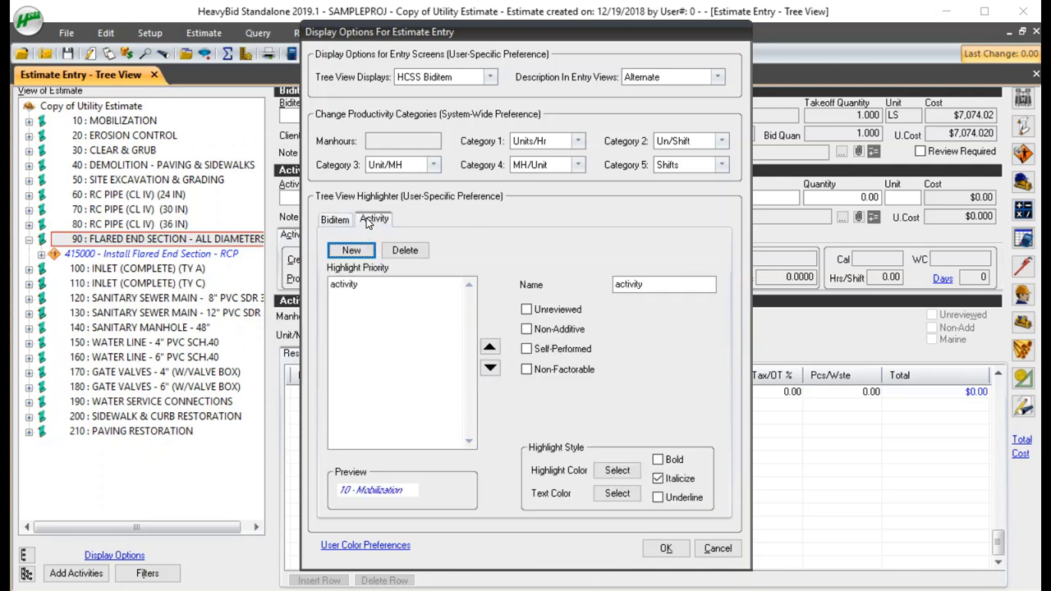
pyautogui.click(338, 220)
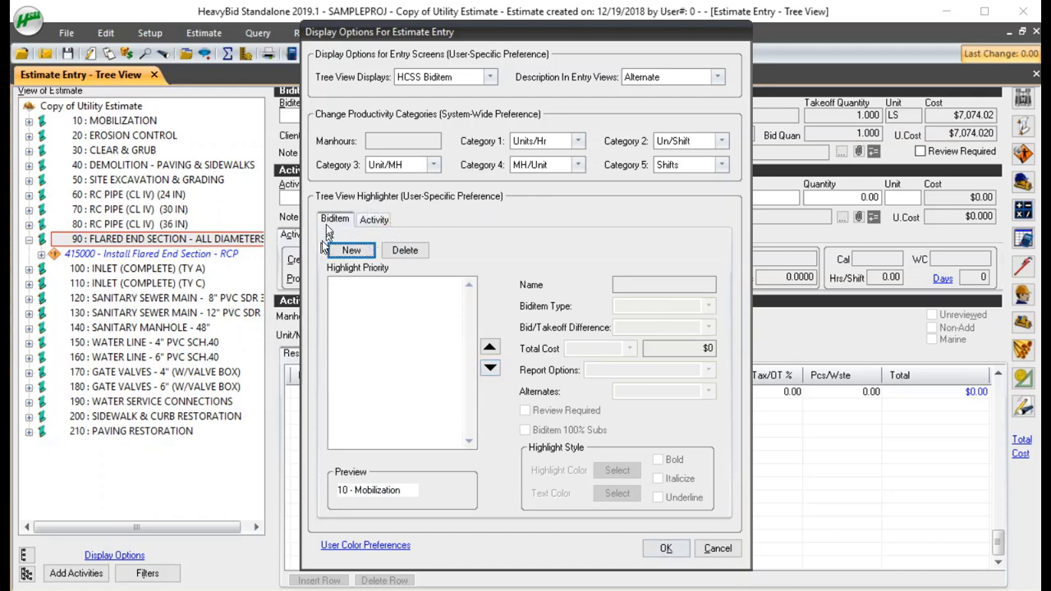
pyautogui.click(718, 548)
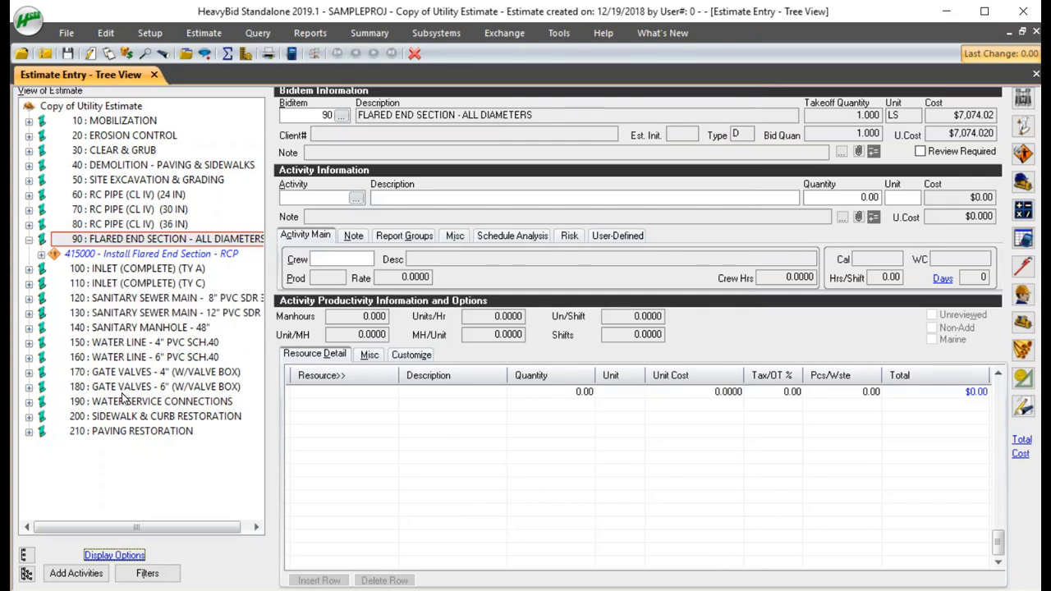
# Open and close the description keyword search from biditems 160 and 140.
pyautogui.click(127, 358)
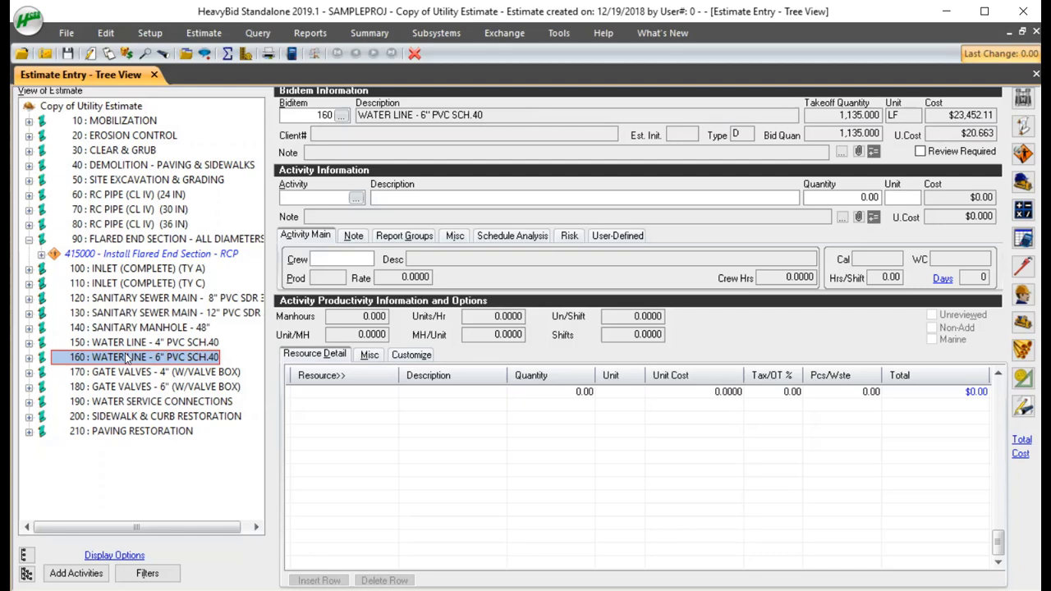
pyautogui.rightClick(127, 358)
pyautogui.click(168, 341)
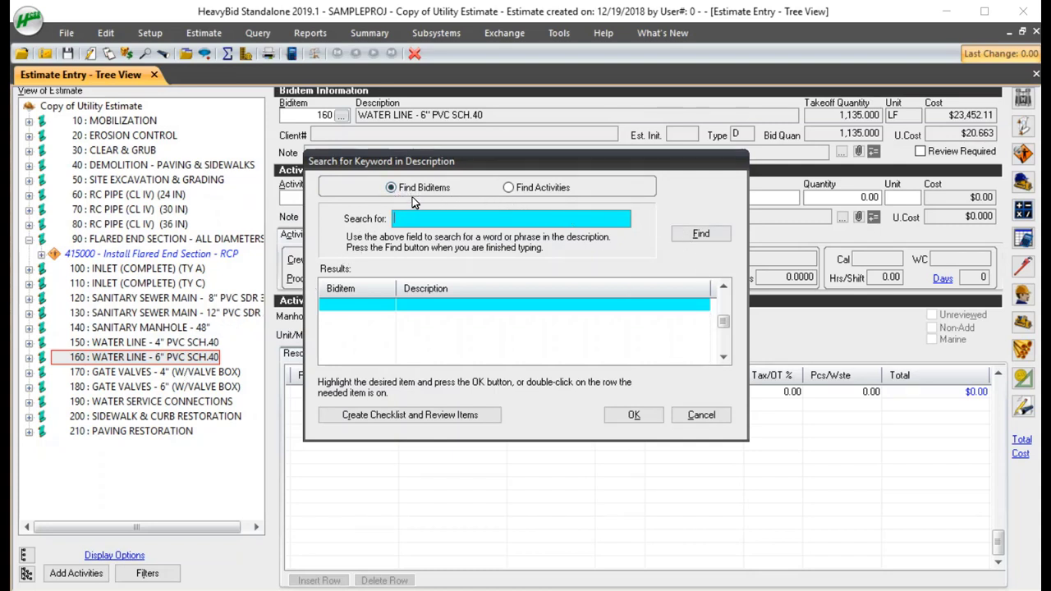
pyautogui.click(701, 419)
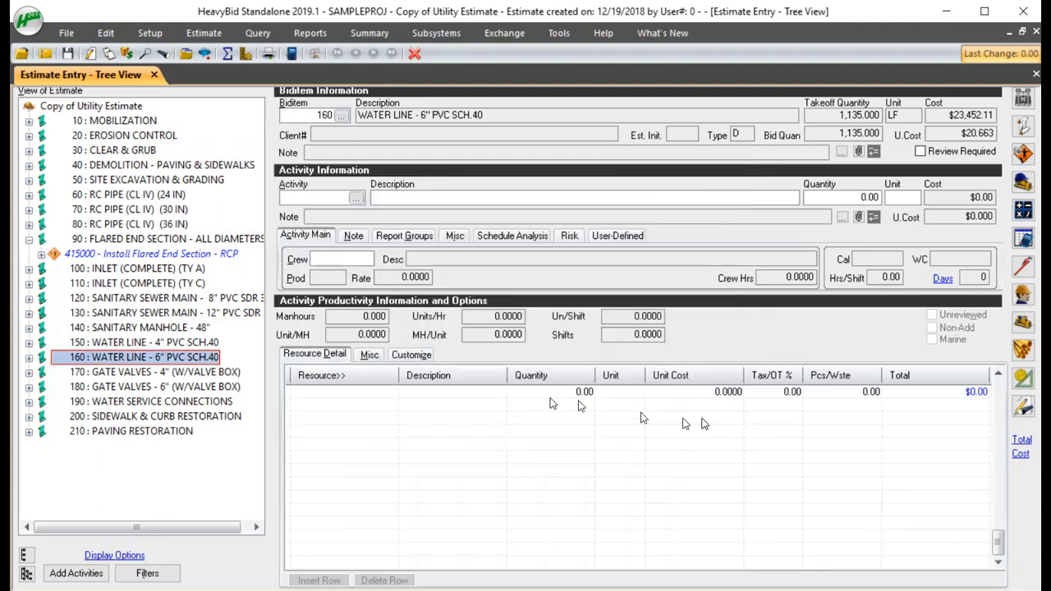
pyautogui.rightClick(154, 326)
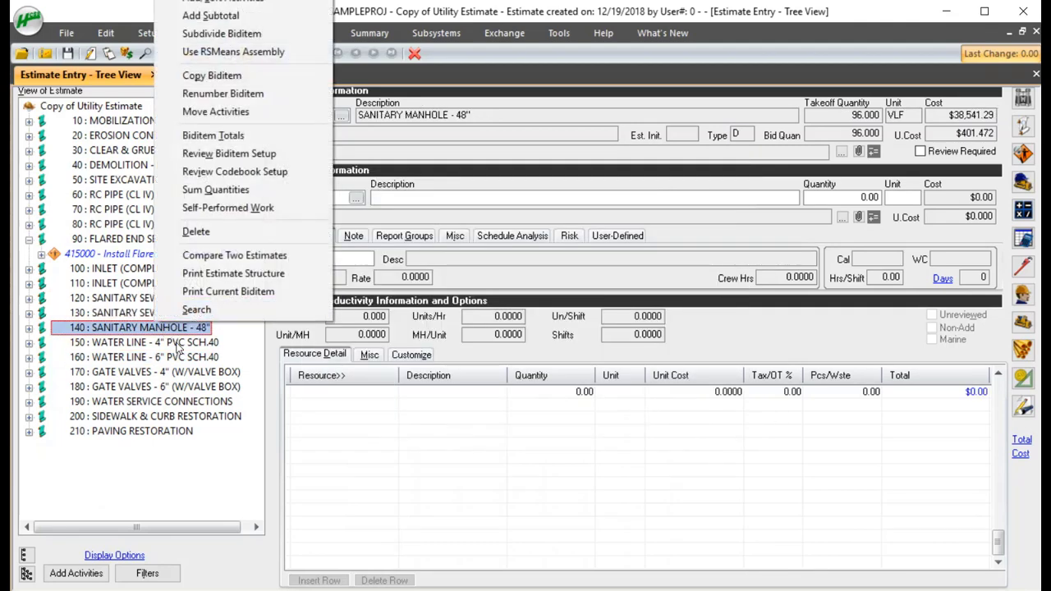
pyautogui.click(195, 315)
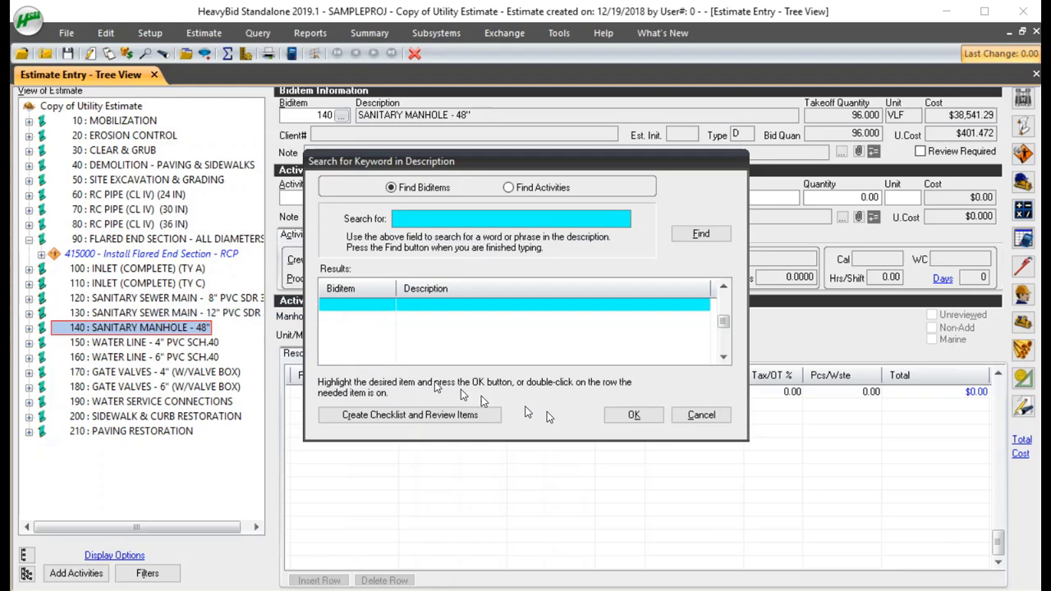
pyautogui.click(700, 415)
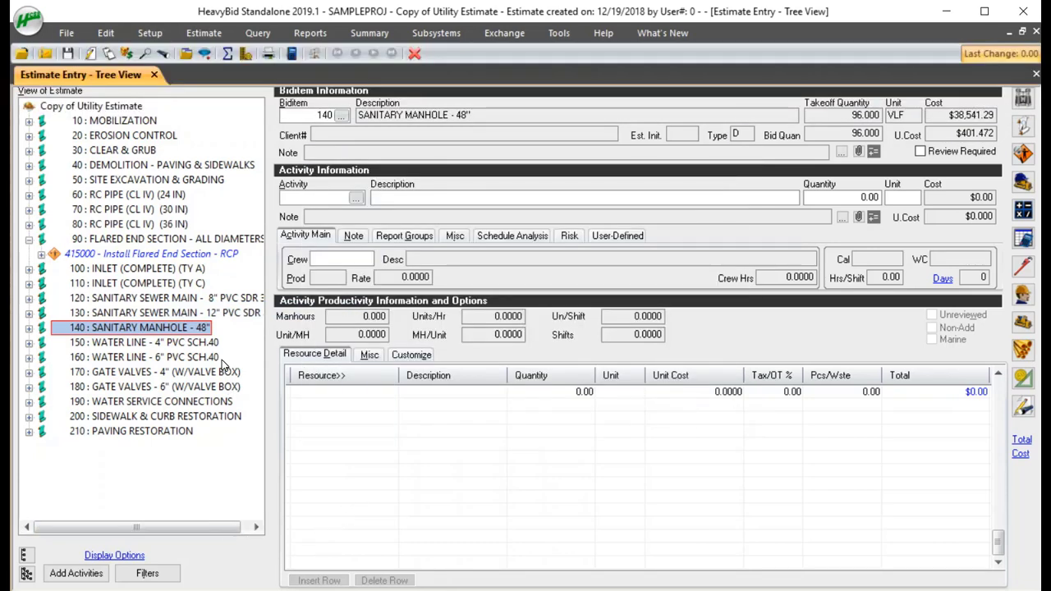
# After browsing biditems 170 and 190, reopen the keyword search from biditem 160 WATER LINE.
pyautogui.click(205, 373)
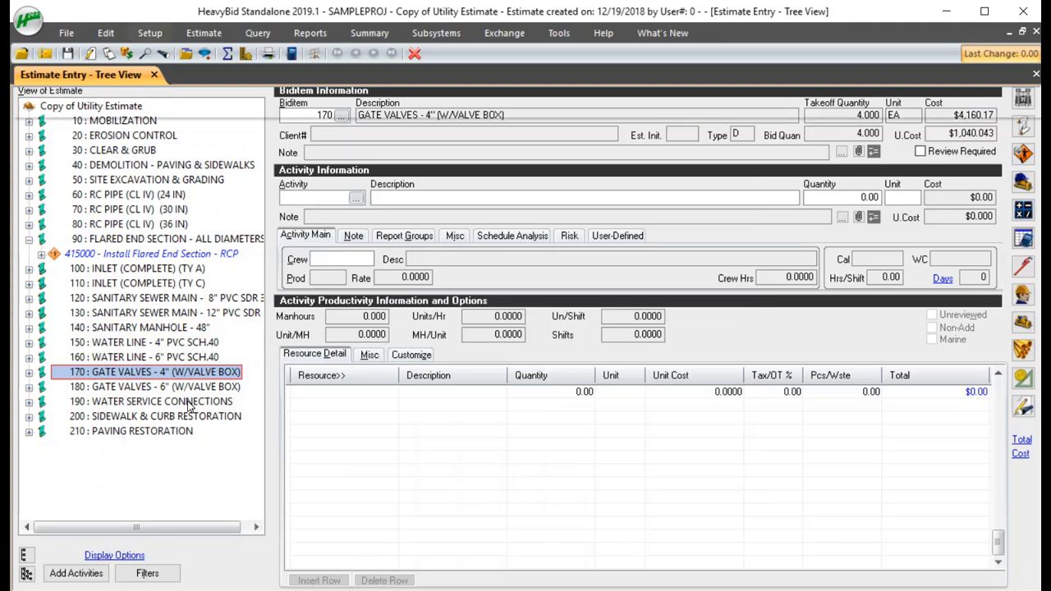
pyautogui.hotkey('alt', 's')
pyautogui.click(184, 403)
pyautogui.click(184, 402)
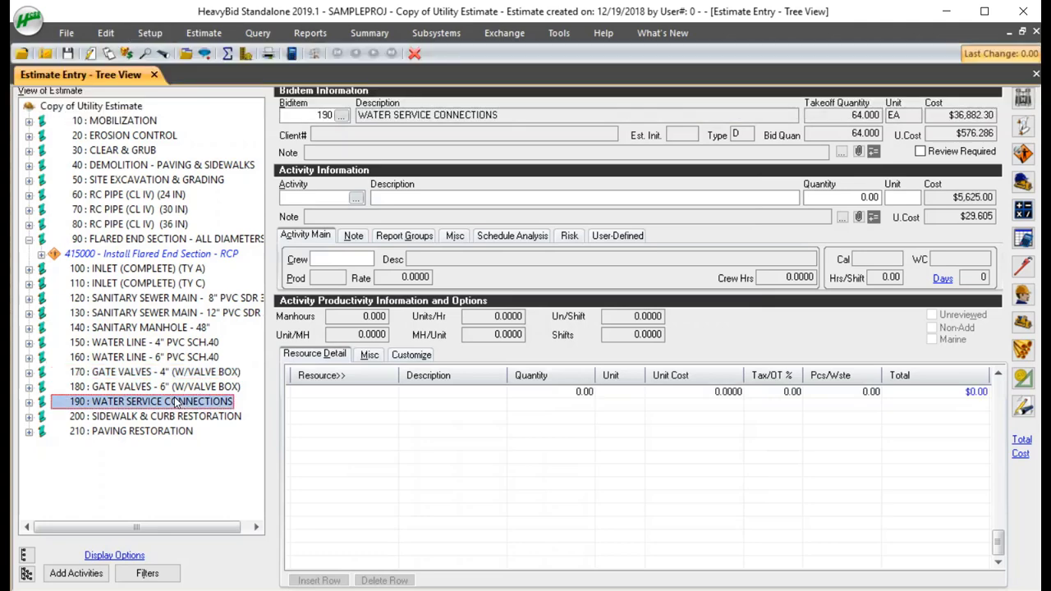
pyautogui.click(127, 361)
pyautogui.rightClick(127, 362)
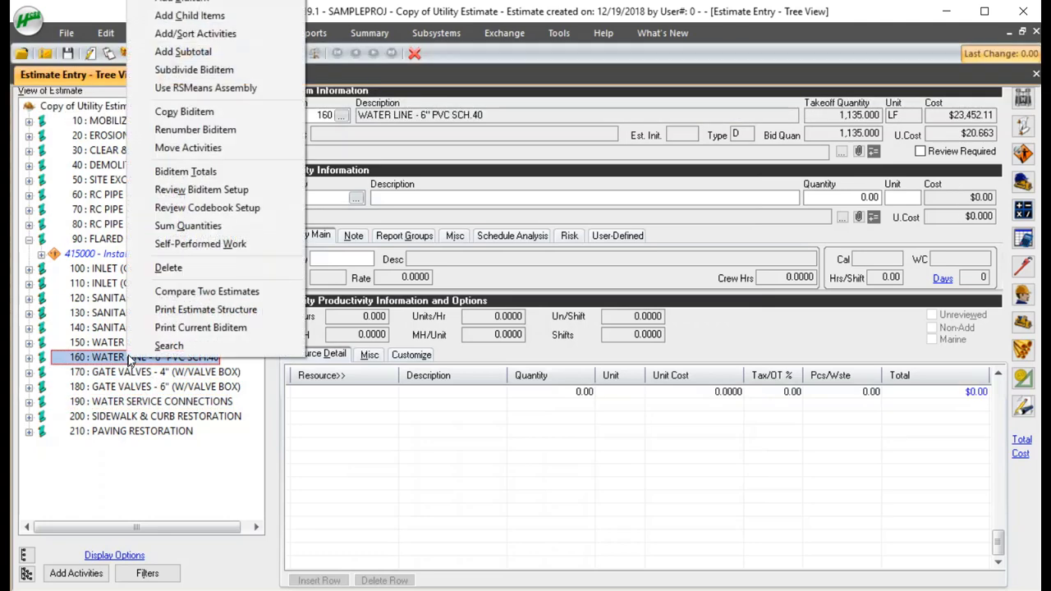
pyautogui.click(168, 346)
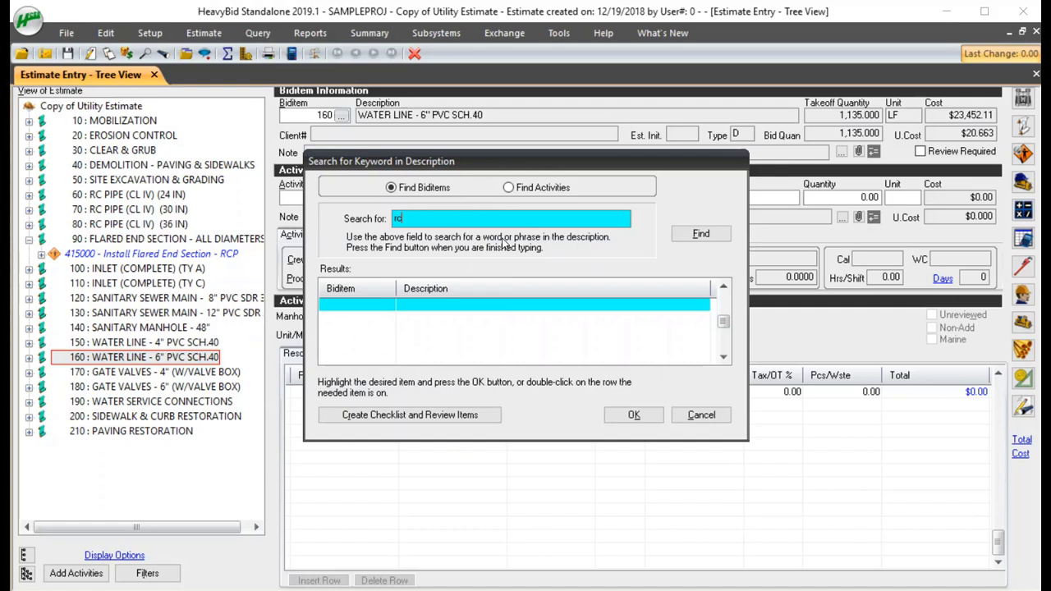
pyautogui.press('Return')
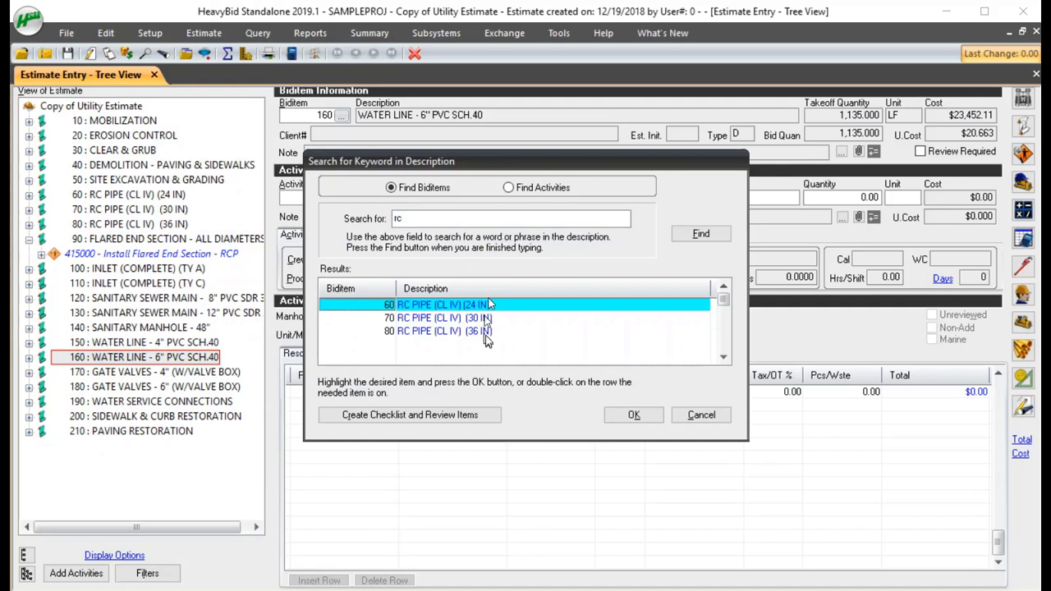
pyautogui.click(509, 188)
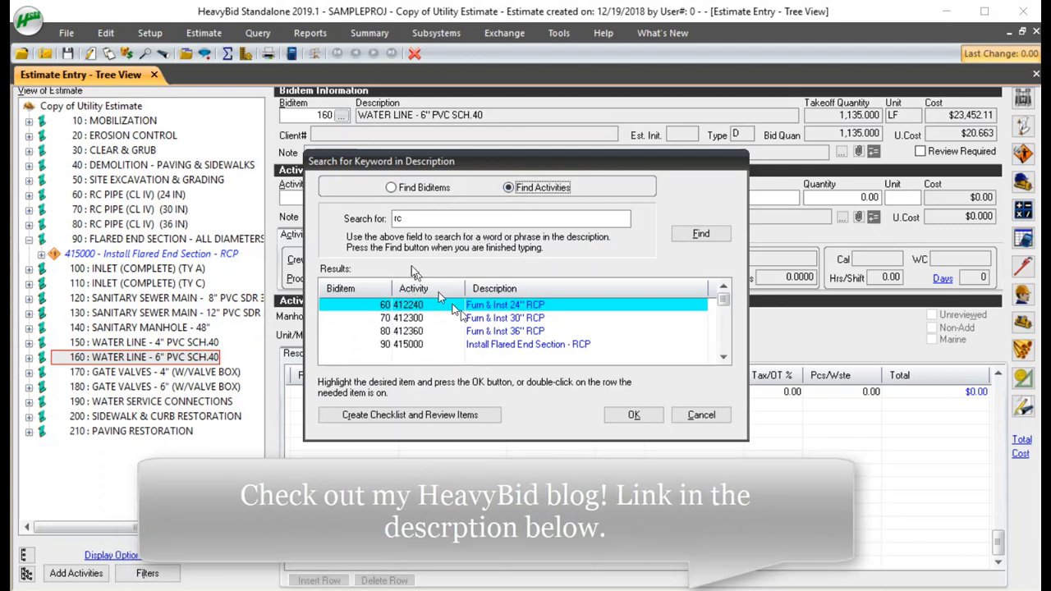
pyautogui.click(415, 220)
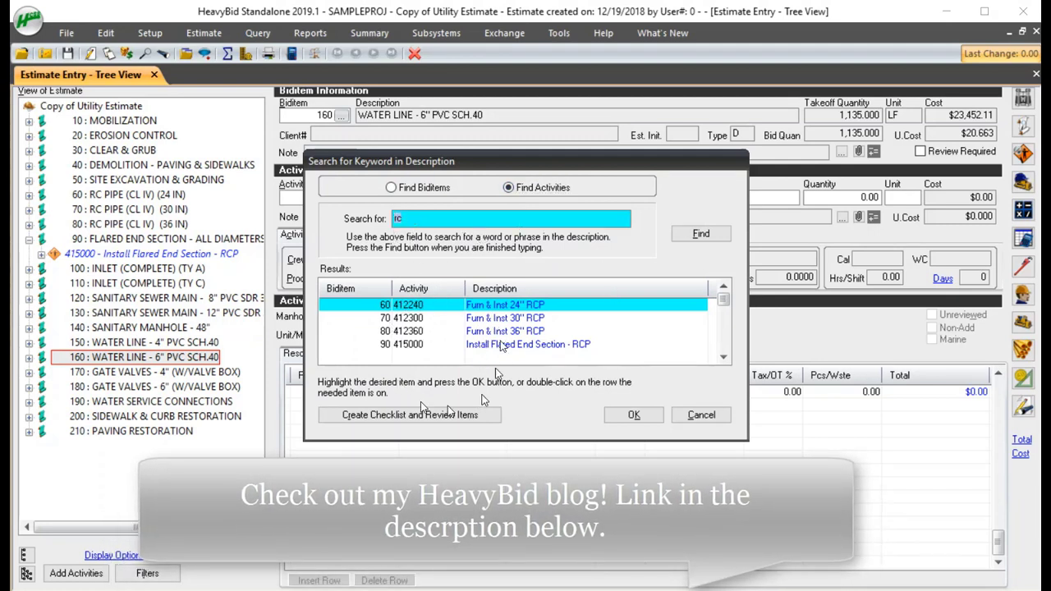
pyautogui.click(701, 414)
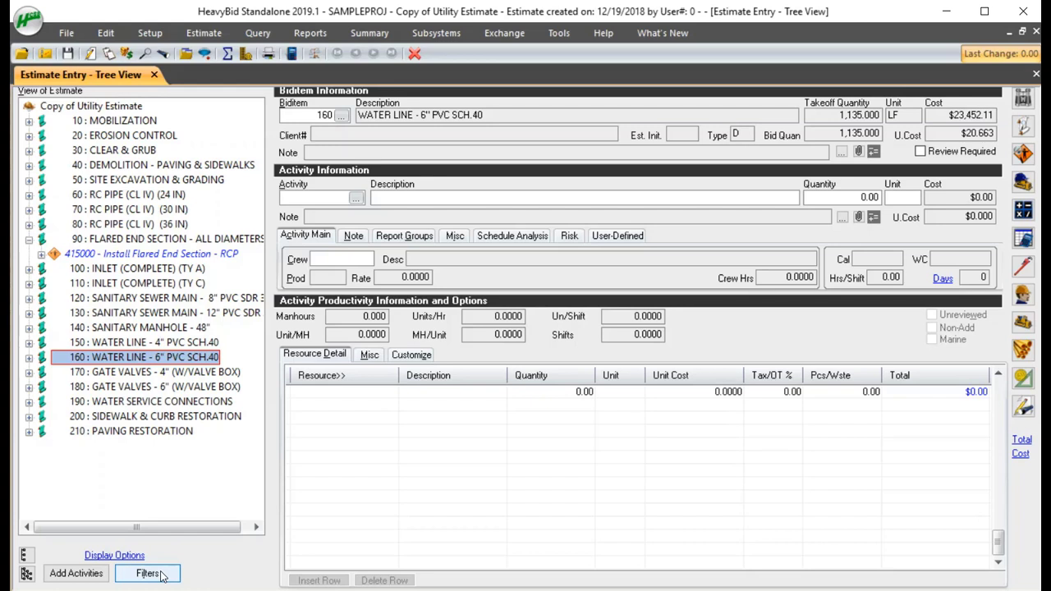
# Filter the tree by Type Of Work SS, leaving biditems 120, 130 and 140.
pyautogui.click(148, 573)
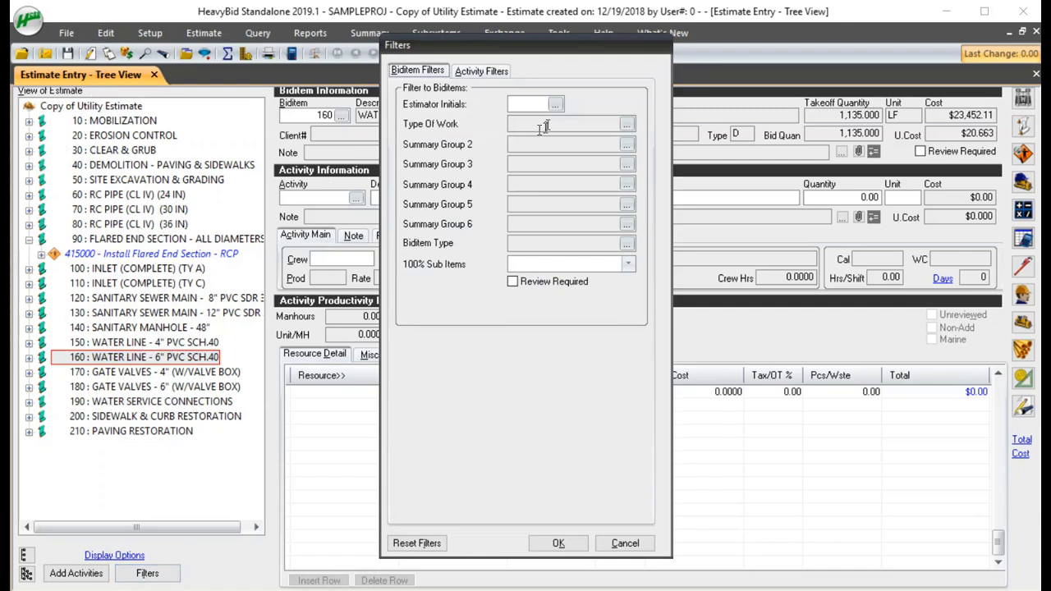
pyautogui.click(627, 124)
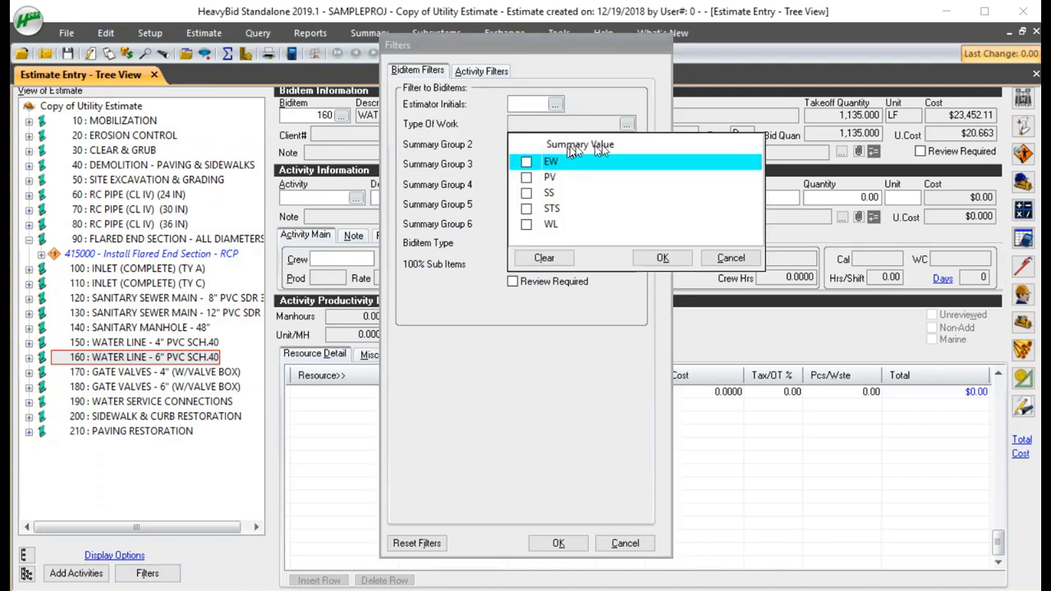
pyautogui.click(526, 193)
pyautogui.click(657, 259)
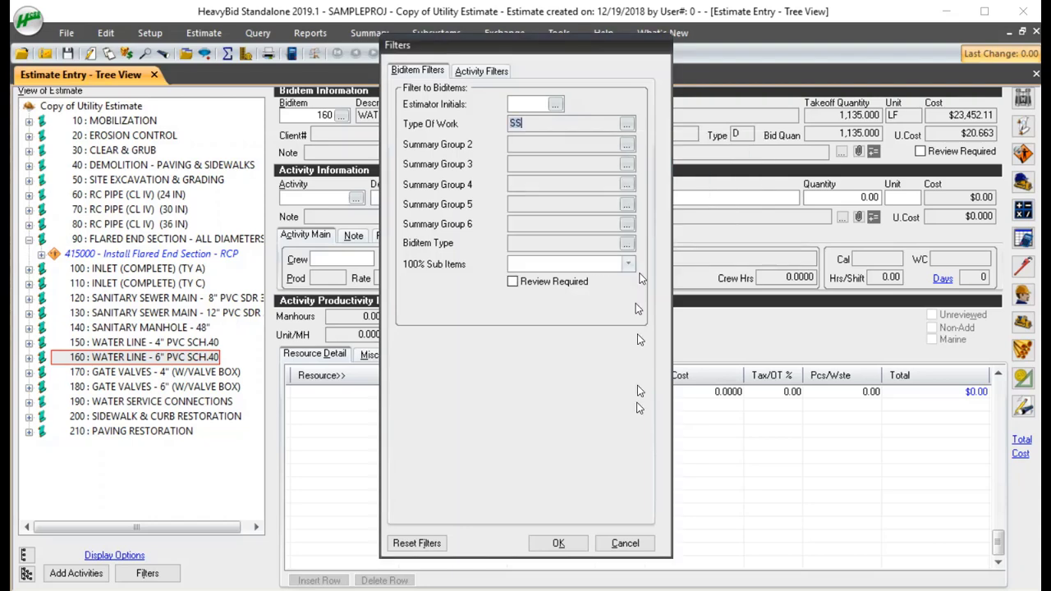
pyautogui.click(559, 543)
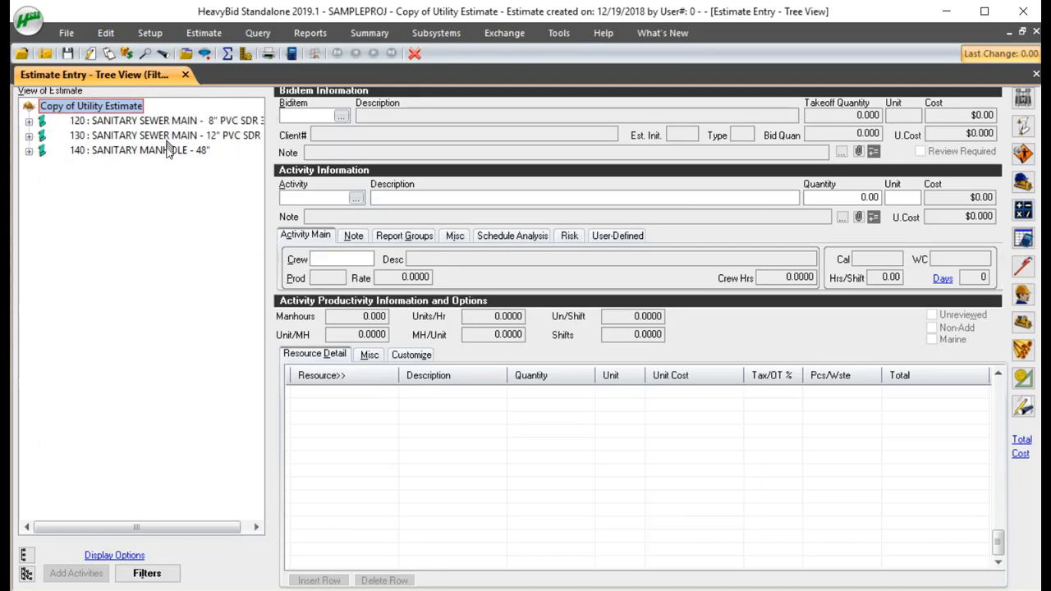
pyautogui.click(147, 32)
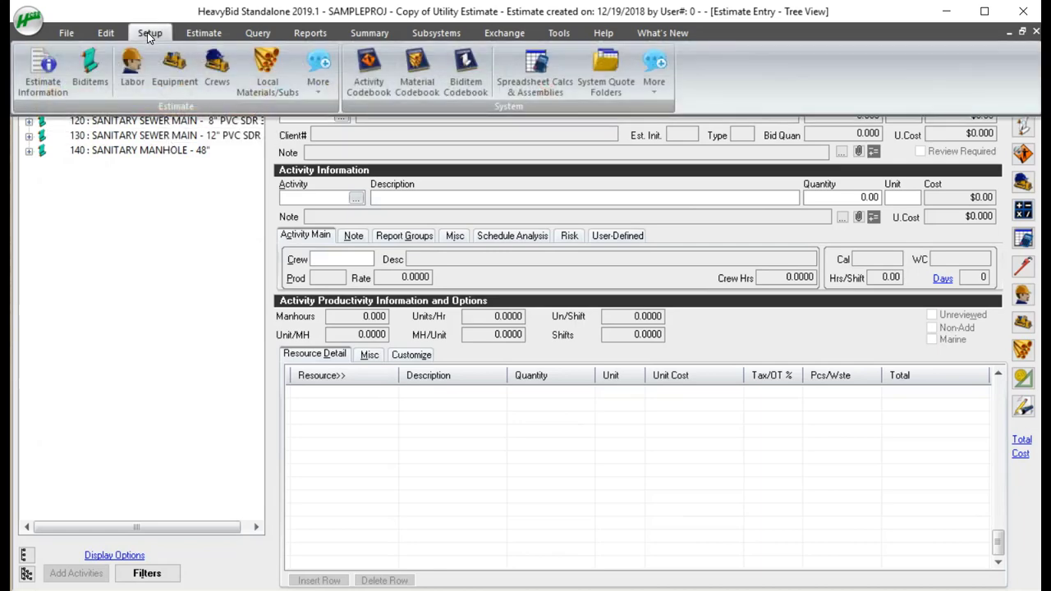
# Open Biditem Setup's subtotals list and start a new subtotal entry.
pyautogui.click(105, 70)
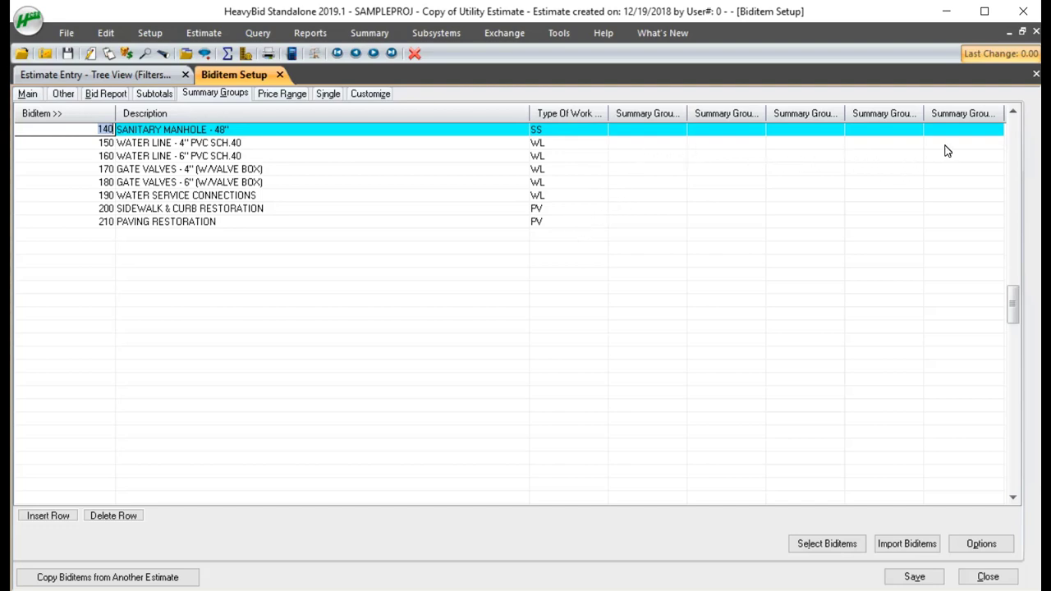
pyautogui.click(647, 143)
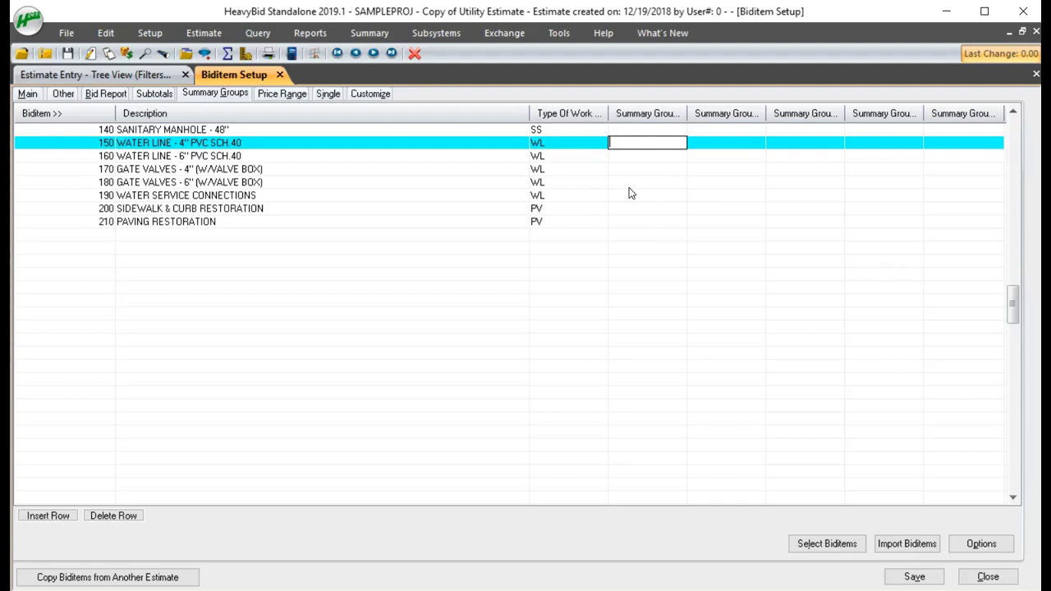
pyautogui.click(155, 94)
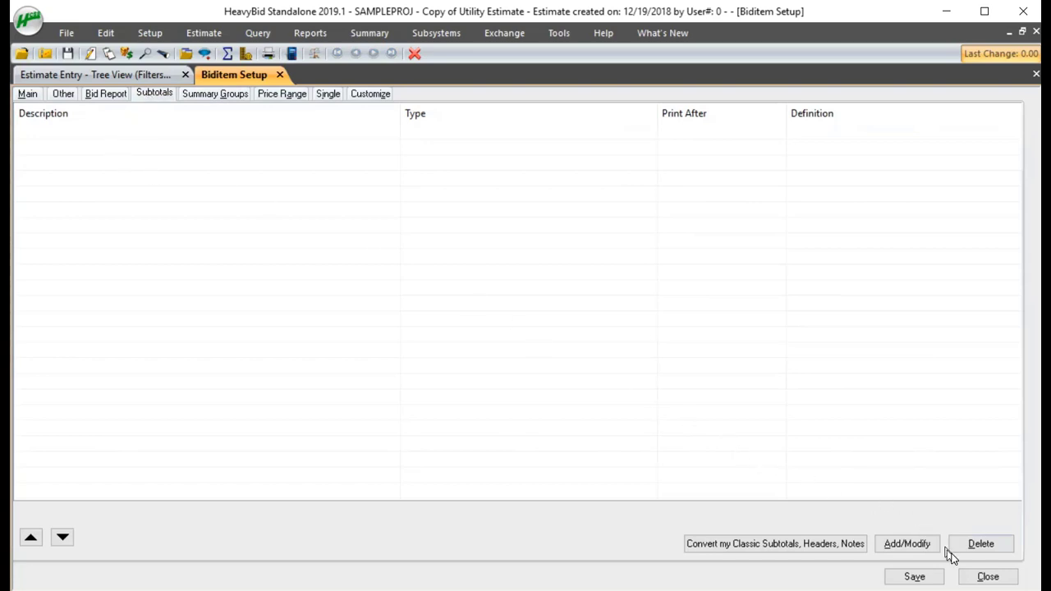
pyautogui.click(906, 544)
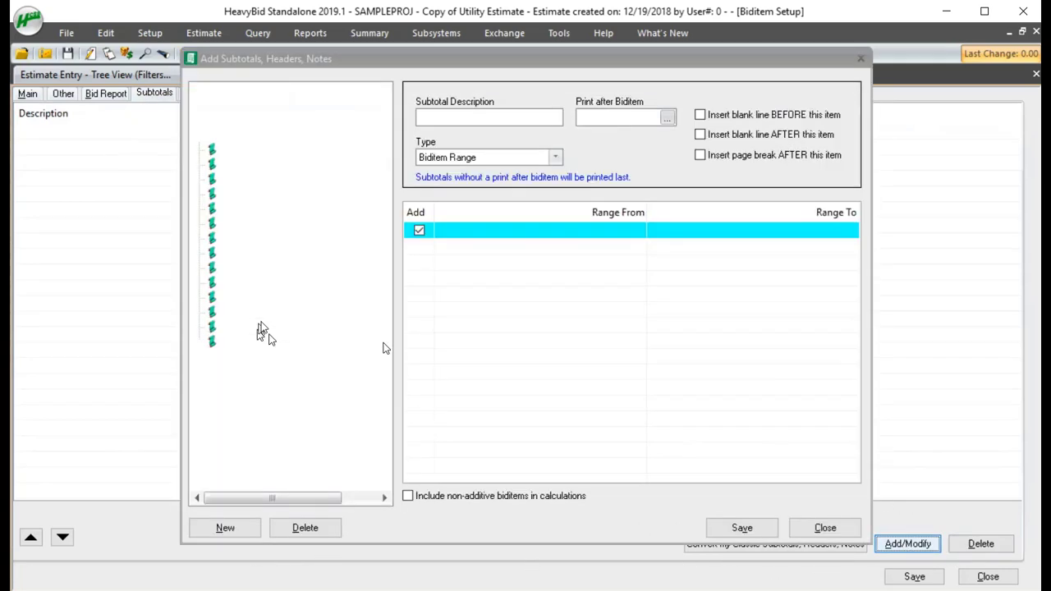
pyautogui.click(233, 529)
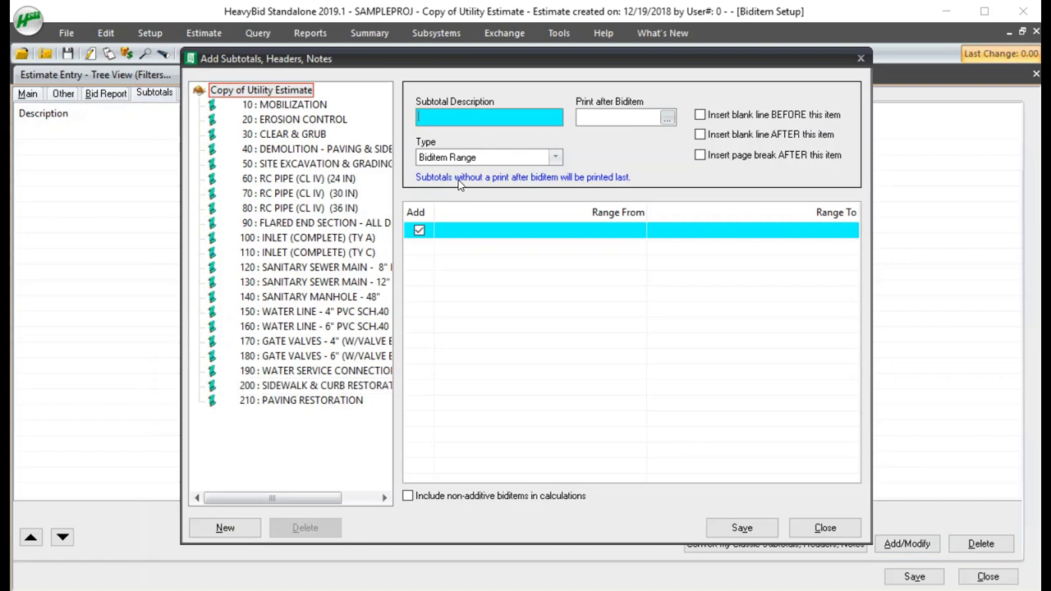
# Save a 'san sewer' Summary Group subtotal for SS, printed after biditem 140.
pyautogui.write('san sewer')
pyautogui.press('Tab')
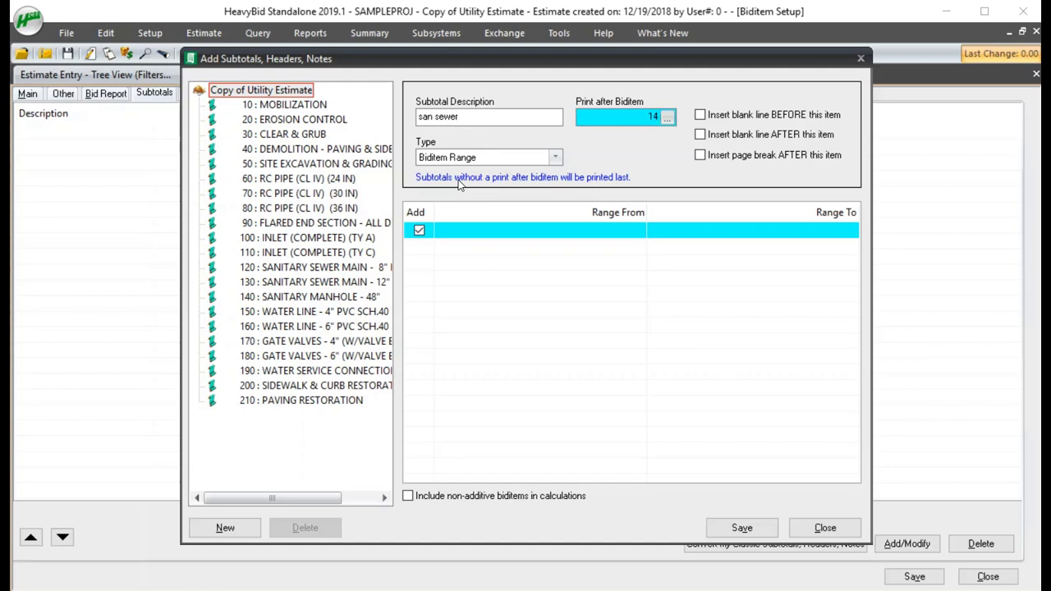
pyautogui.press('Tab')
pyautogui.click(555, 158)
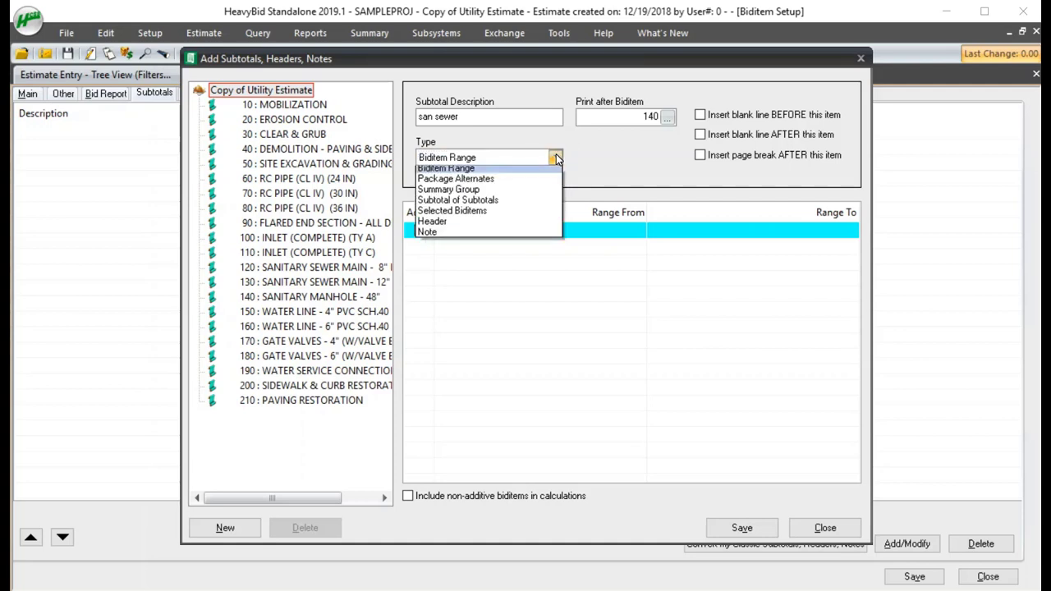
pyautogui.click(503, 195)
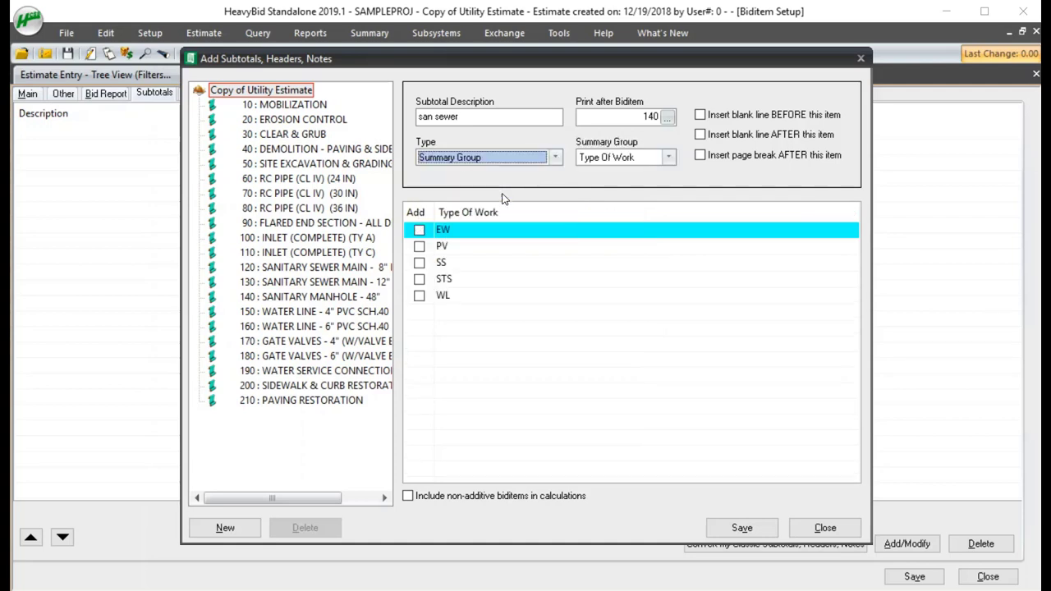
pyautogui.click(420, 264)
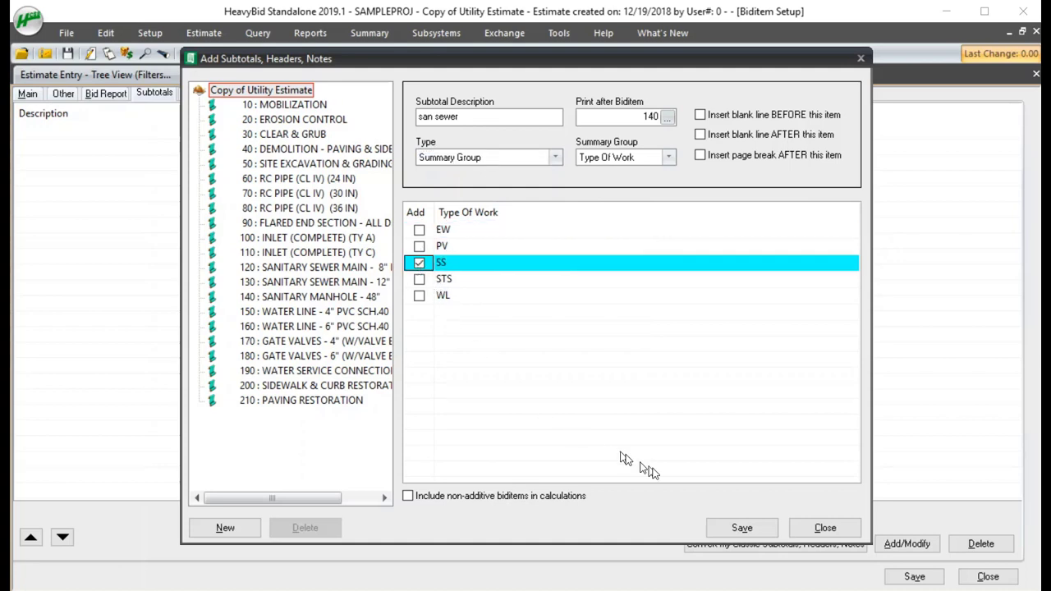
pyautogui.click(741, 528)
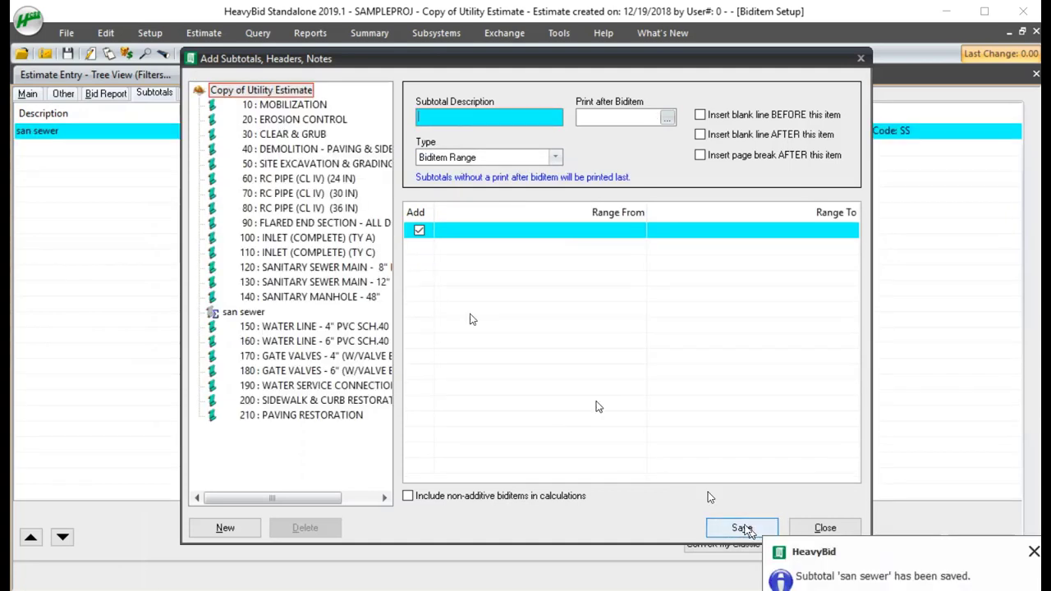
pyautogui.click(242, 313)
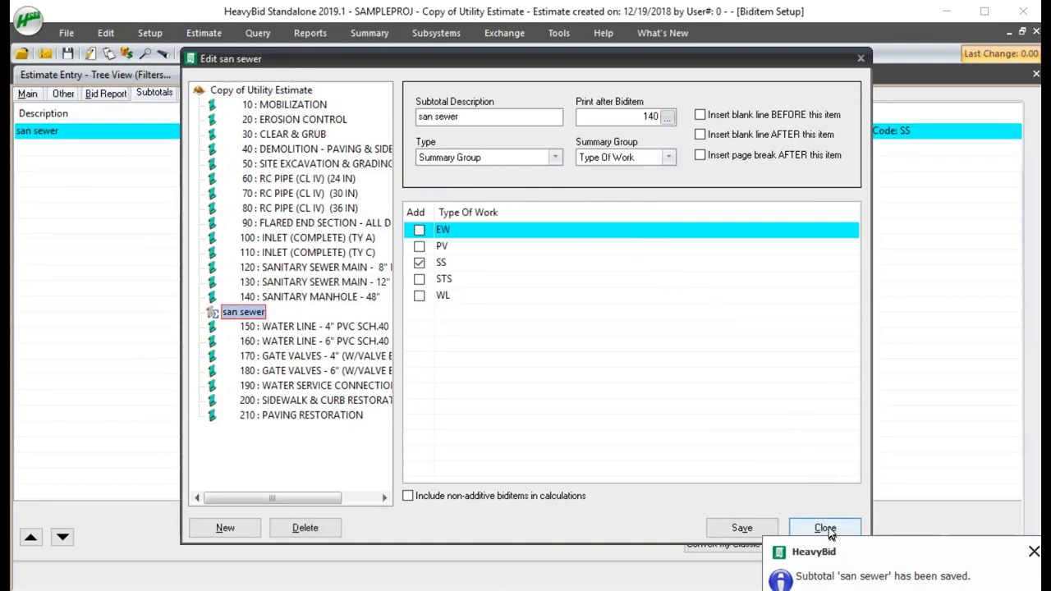
pyautogui.click(825, 527)
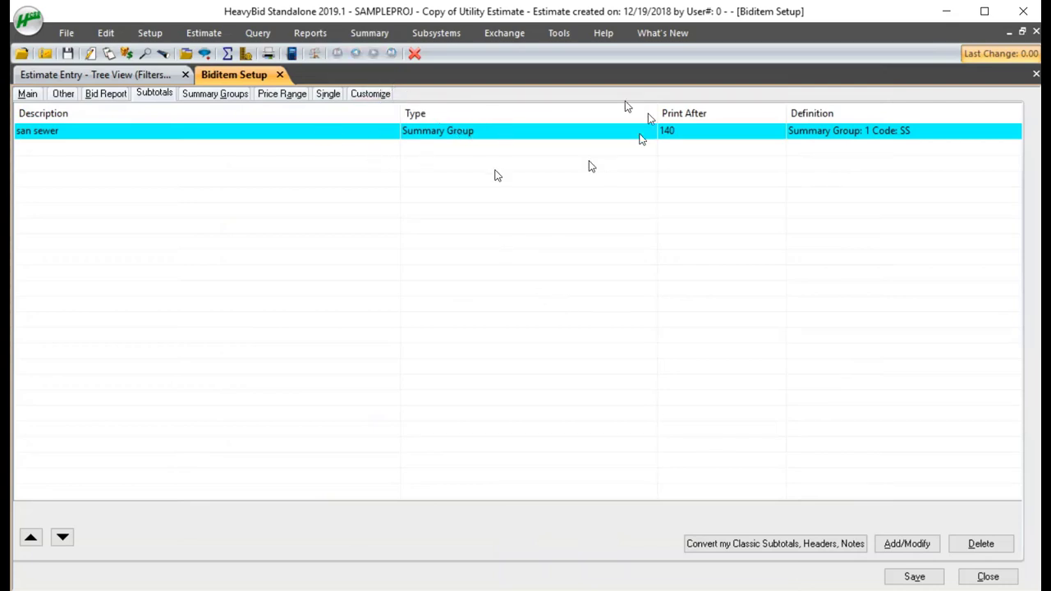
pyautogui.click(197, 99)
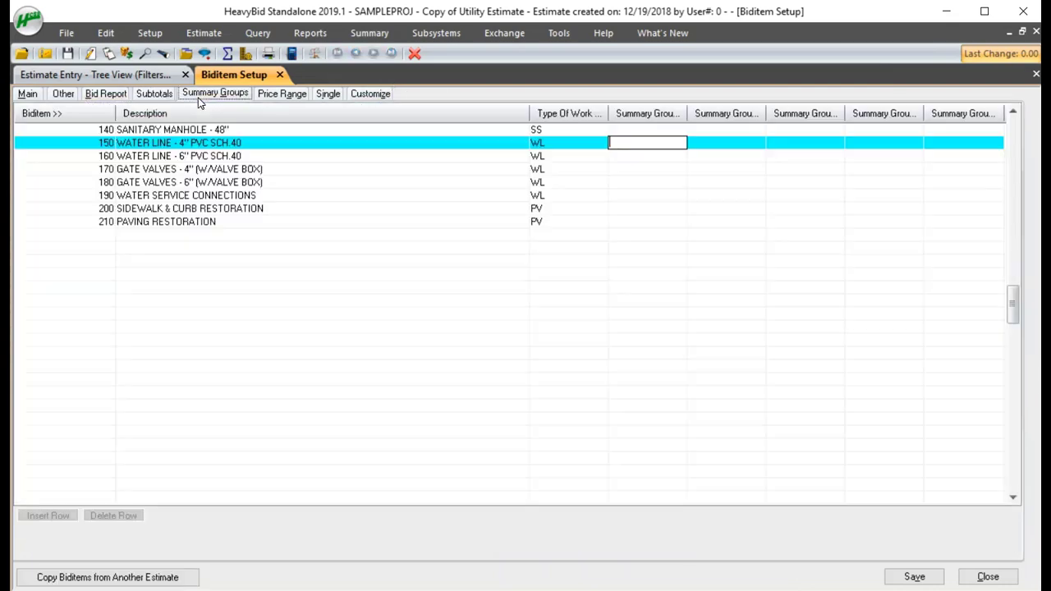
# Filter the tree to Type Of Work WL, showing water-line biditems 150–190.
pyautogui.click(107, 76)
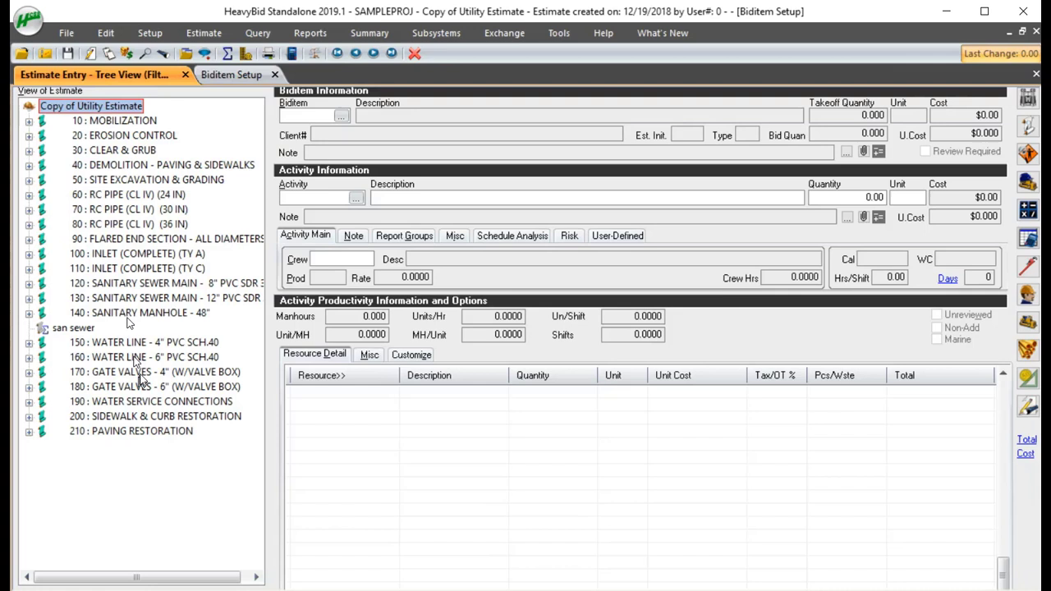
pyautogui.click(152, 574)
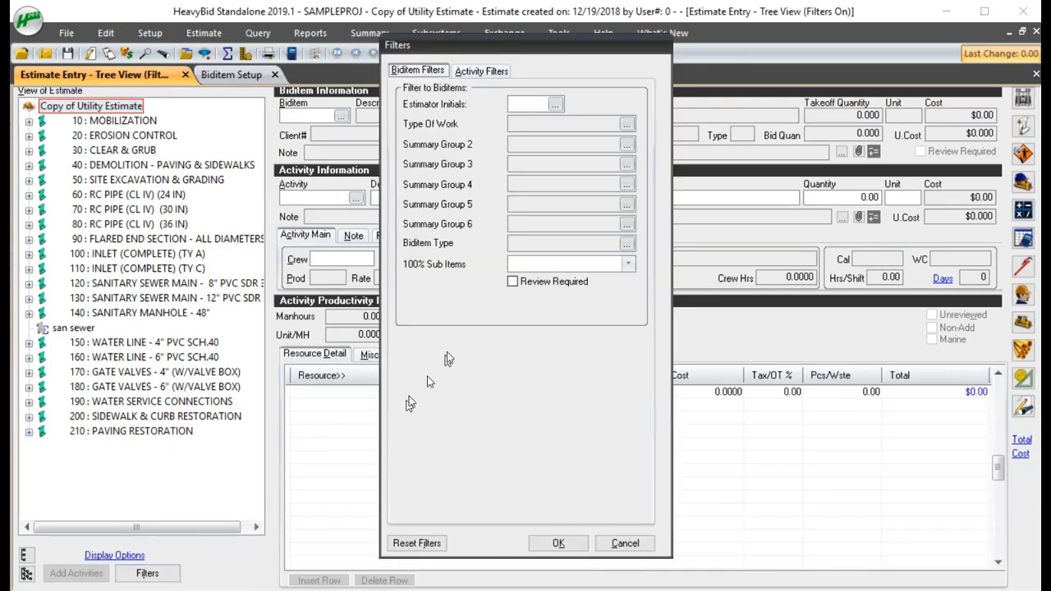
pyautogui.click(626, 124)
pyautogui.click(526, 224)
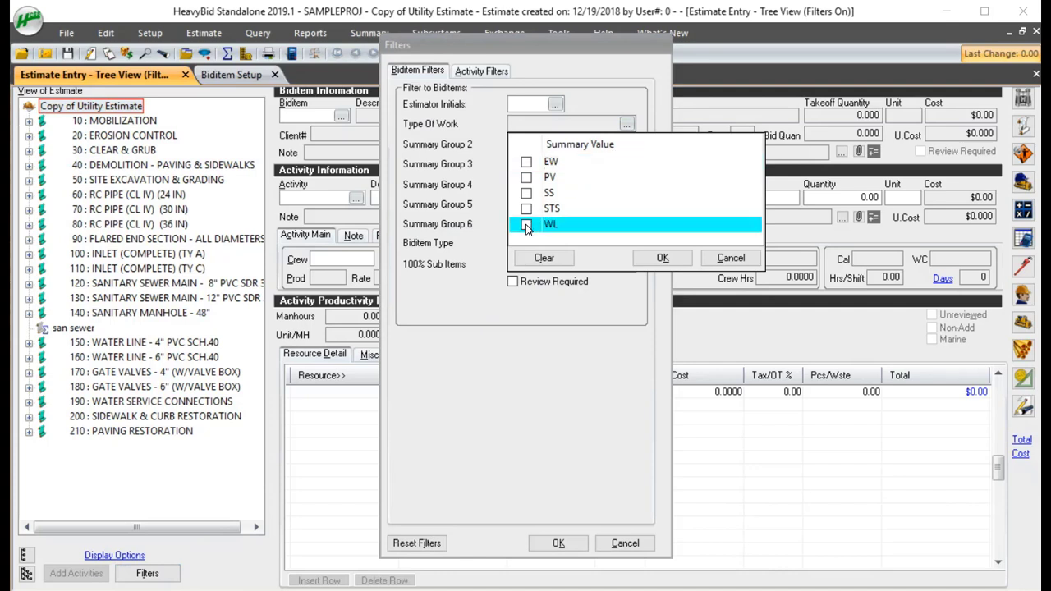
pyautogui.click(662, 259)
pyautogui.click(559, 542)
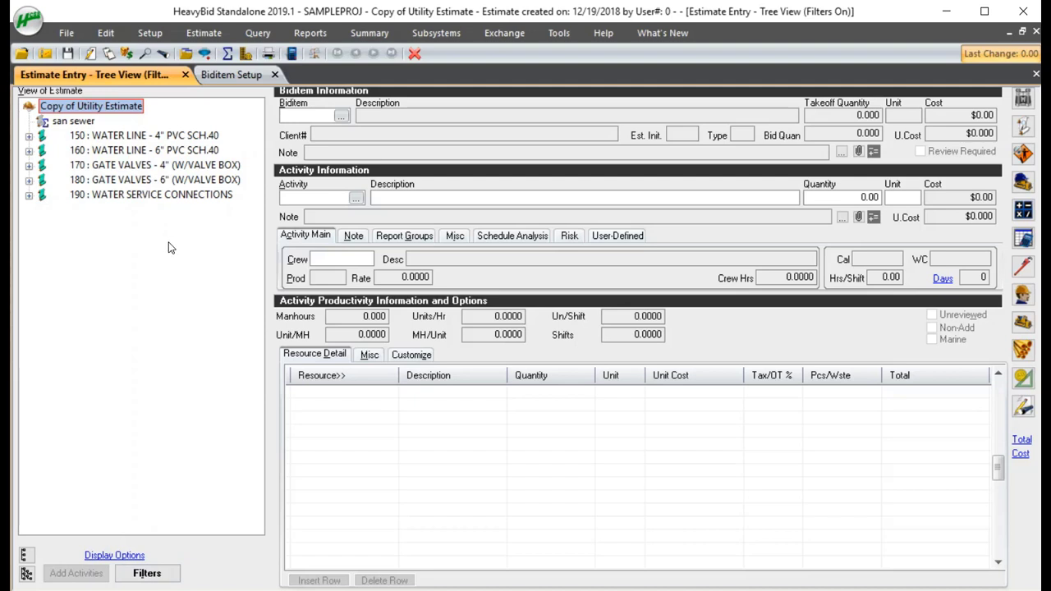
# Reset all biditem filters so every biditem 10–210 appears again.
pyautogui.click(145, 575)
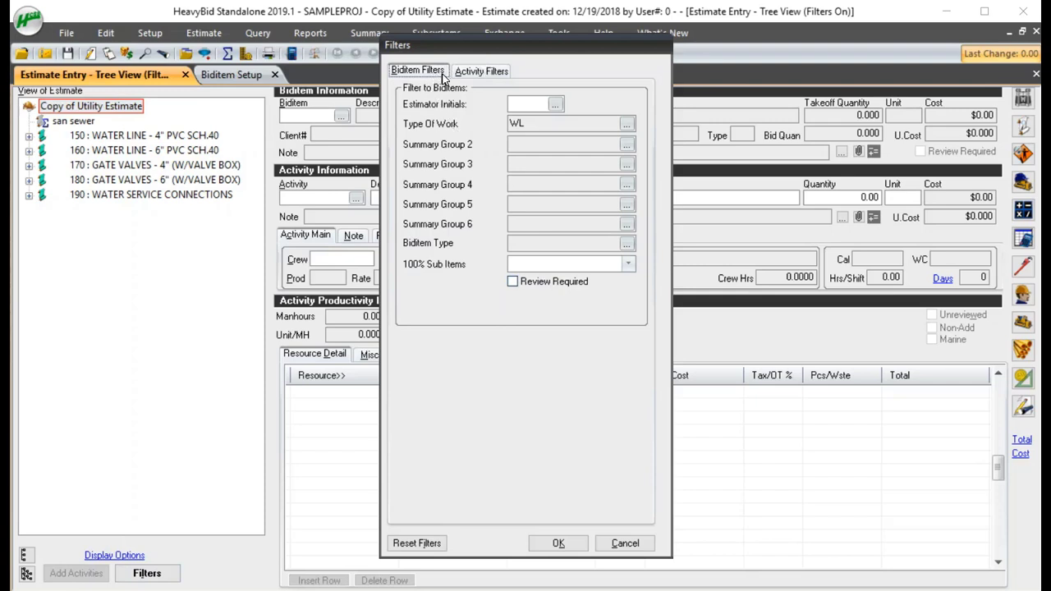
pyautogui.click(408, 543)
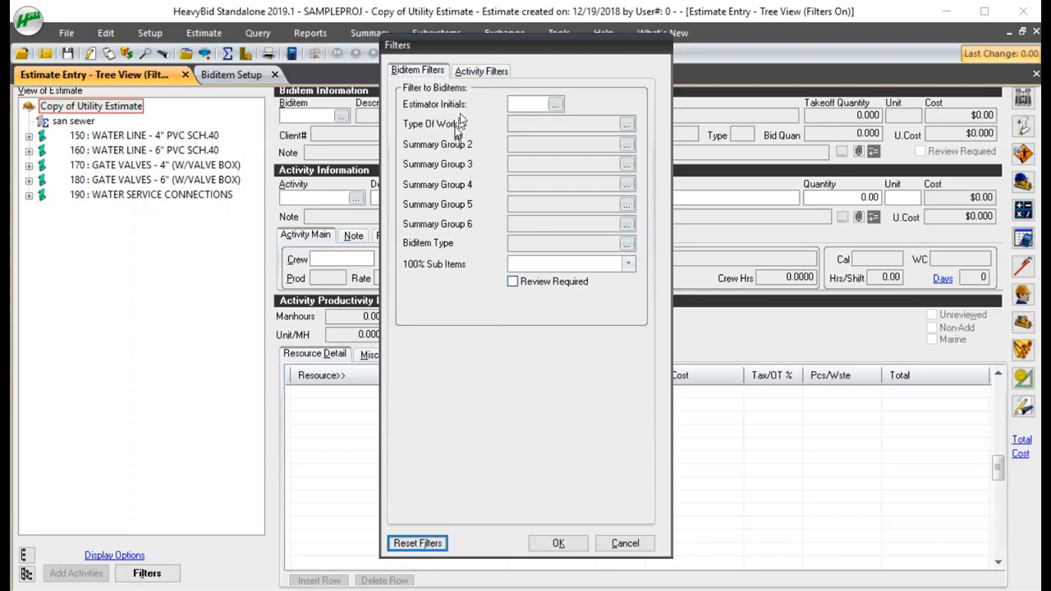
pyautogui.click(555, 543)
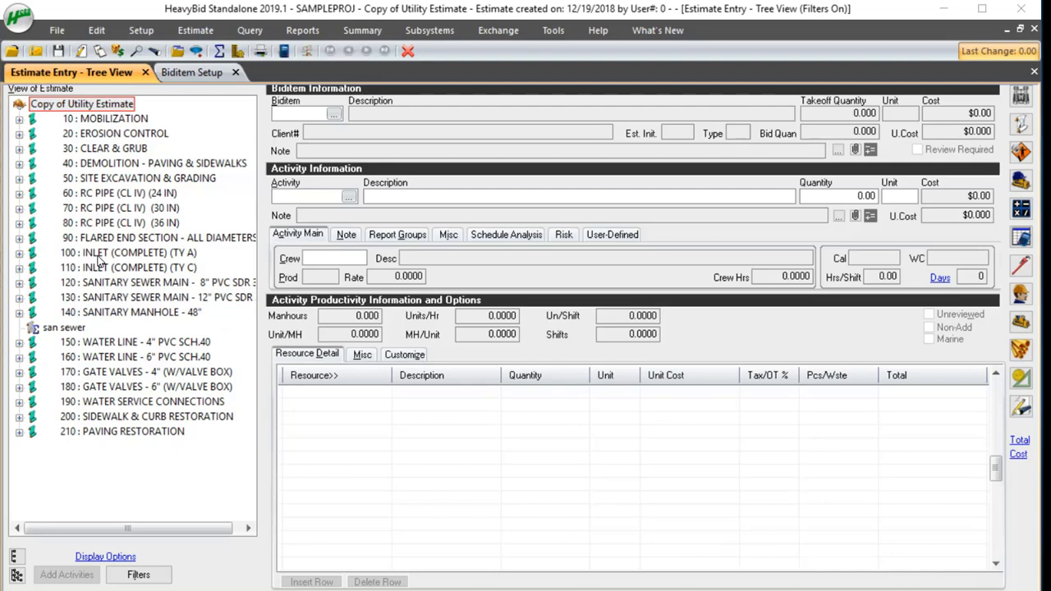
# Expand biditem 100 and open notes for Type A inlet activity 490060, centring the window.
pyautogui.doubleClick(99, 259)
pyautogui.click(102, 268)
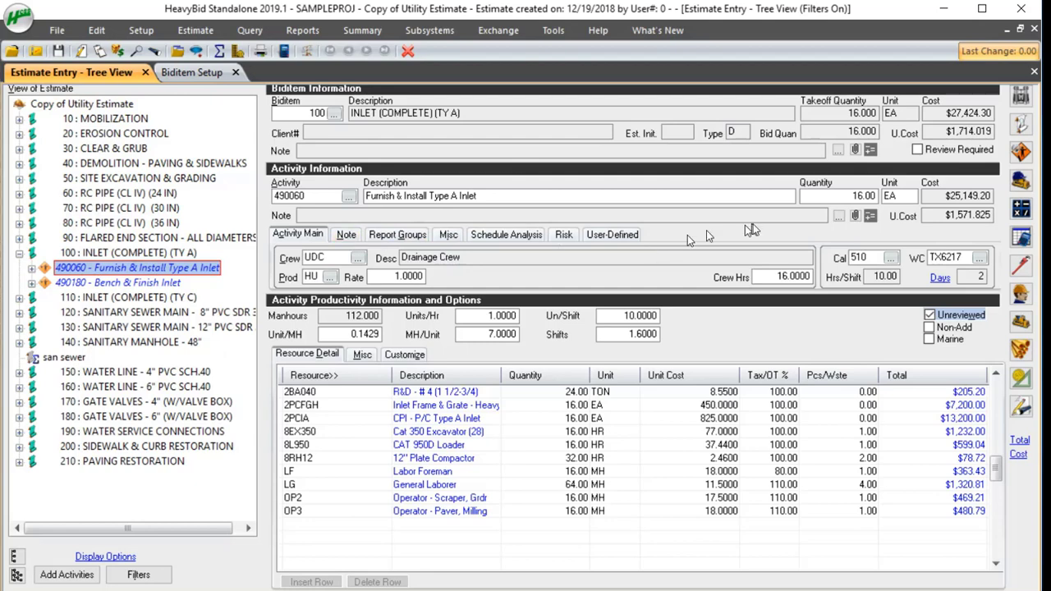
pyautogui.click(837, 218)
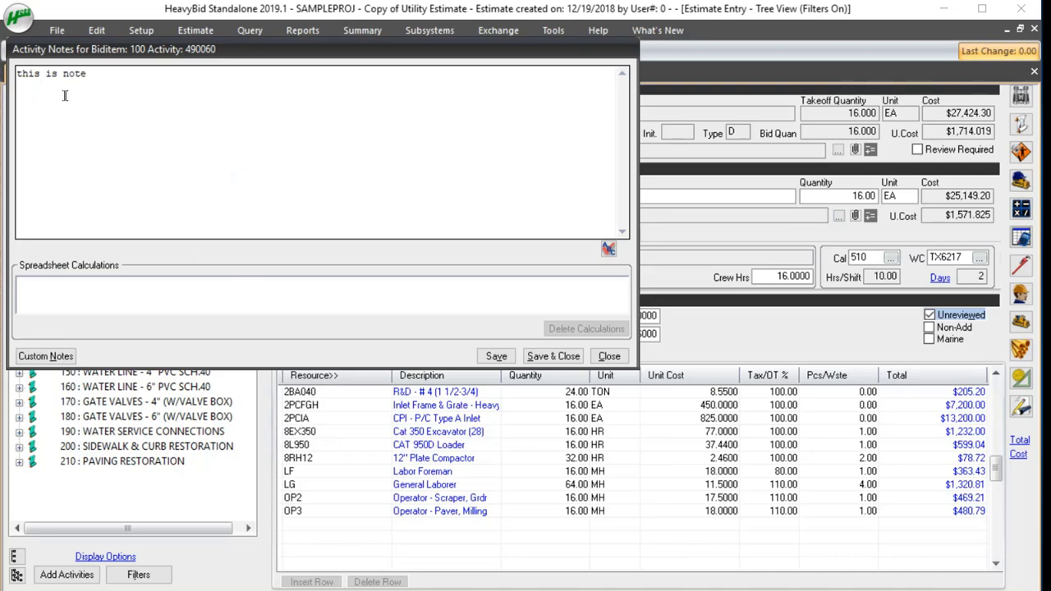
pyautogui.moveTo(279, 52); pyautogui.dragTo(550, 108)
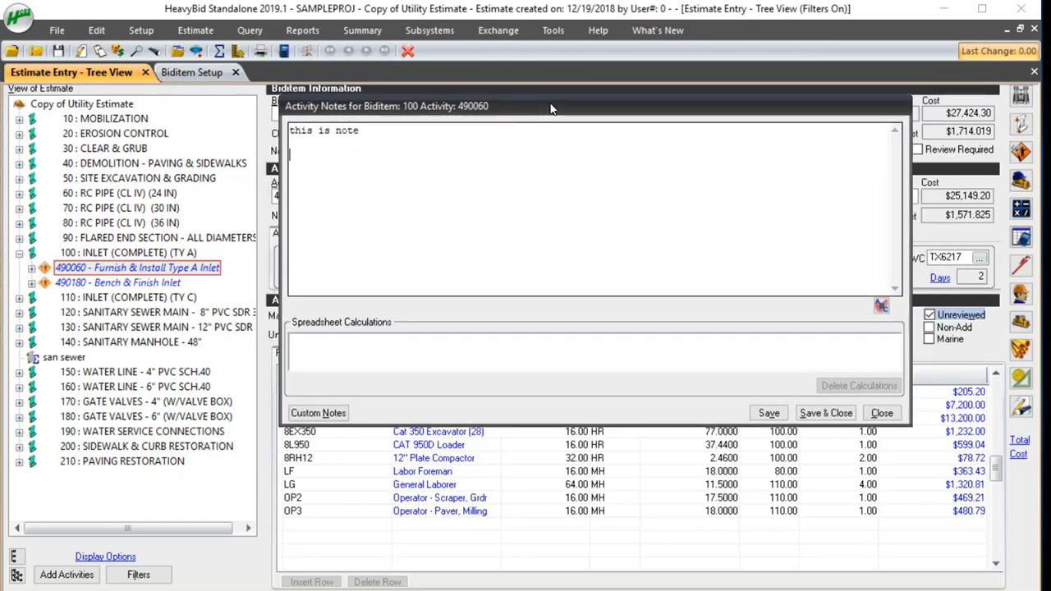
pyautogui.moveTo(552, 108); pyautogui.dragTo(510, 118)
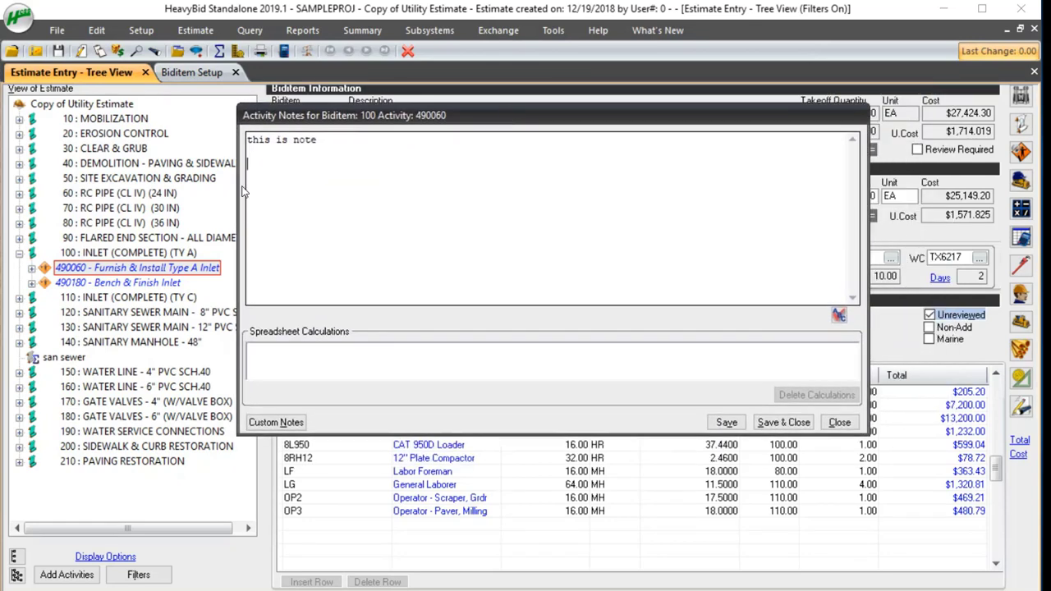
# Save the 490060 note and show notes for biditem 80's 36" RCP activity.
pyautogui.click(113, 223)
pyautogui.click(534, 323)
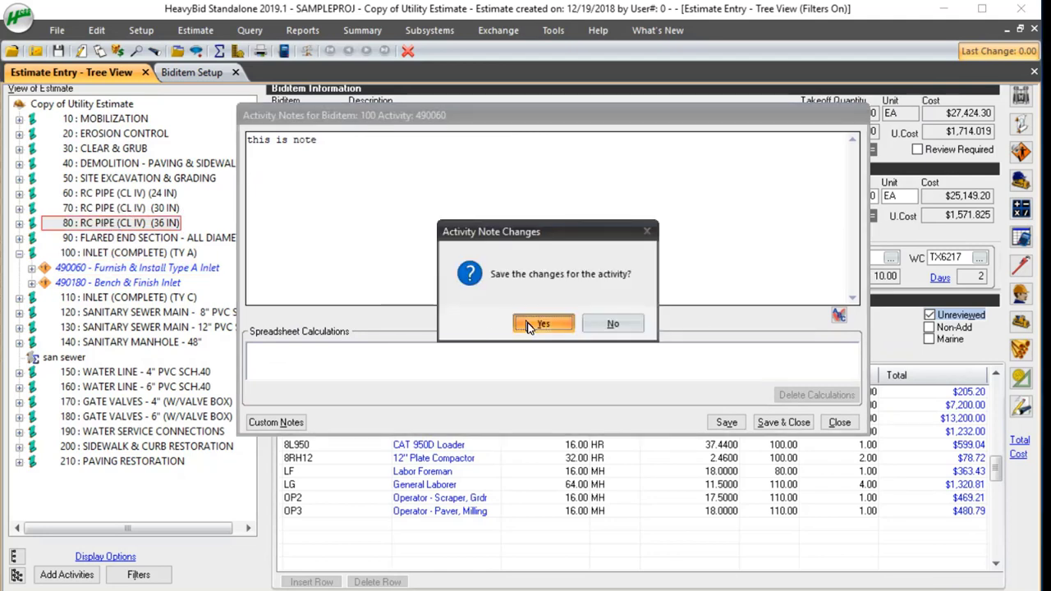
pyautogui.doubleClick(97, 226)
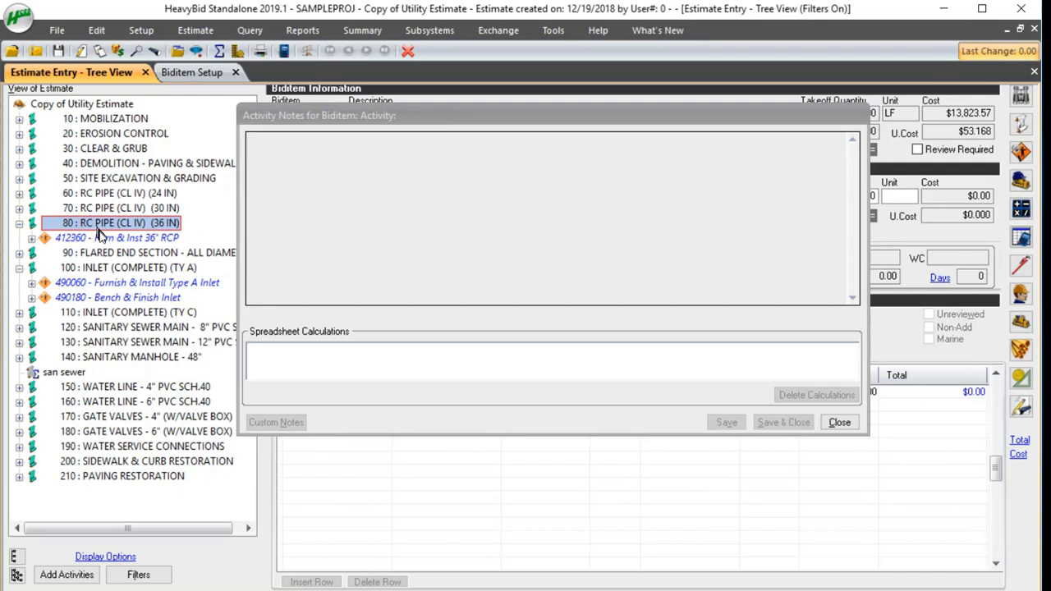
pyautogui.click(98, 237)
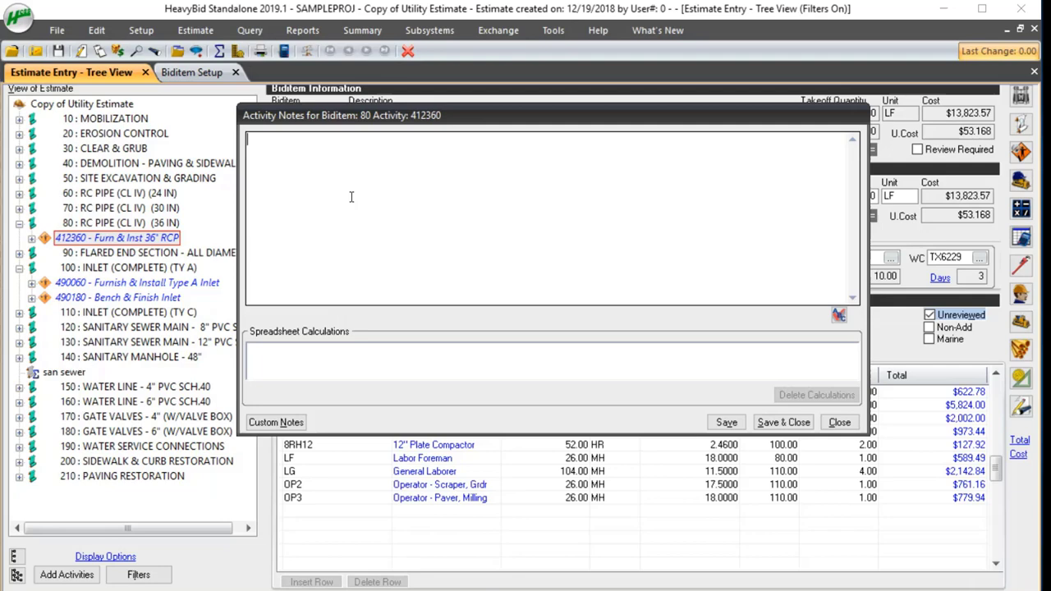
# Show activity 412300 under biditem 70, then save and close the activity notes.
pyautogui.click(125, 209)
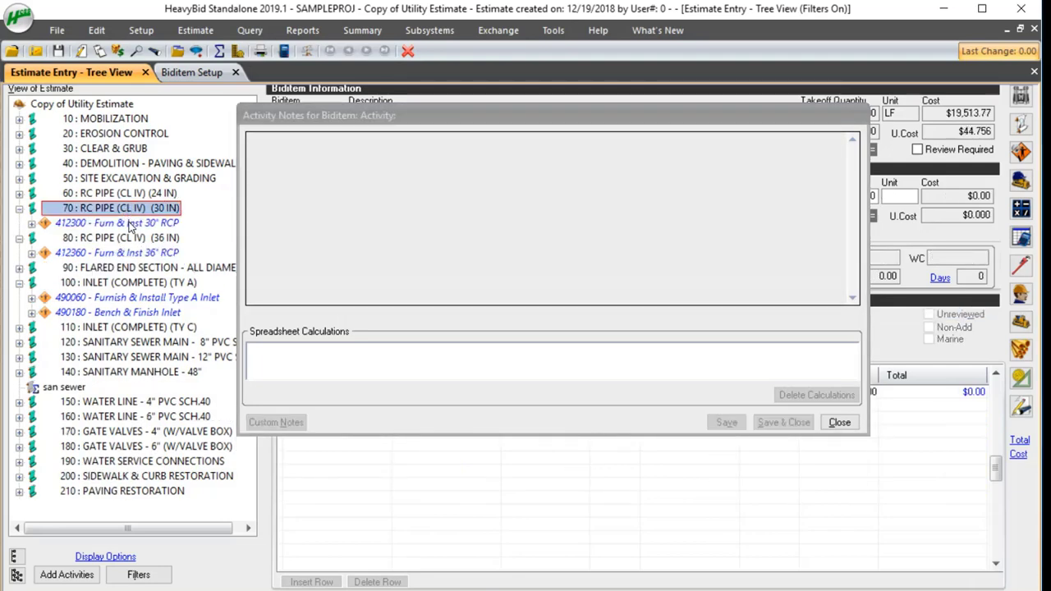
pyautogui.click(129, 225)
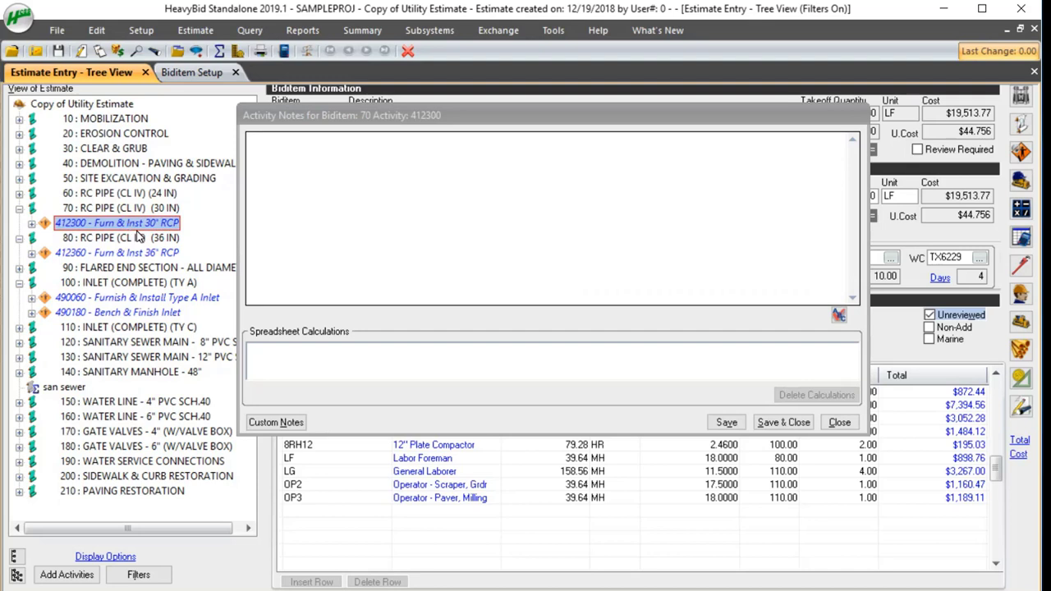
pyautogui.click(301, 121)
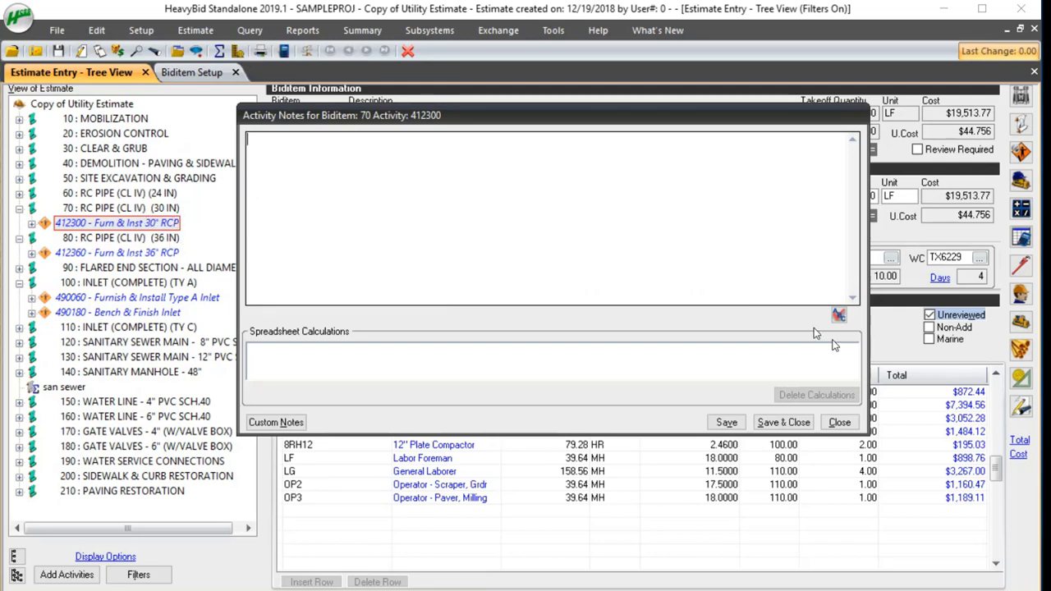
pyautogui.click(790, 425)
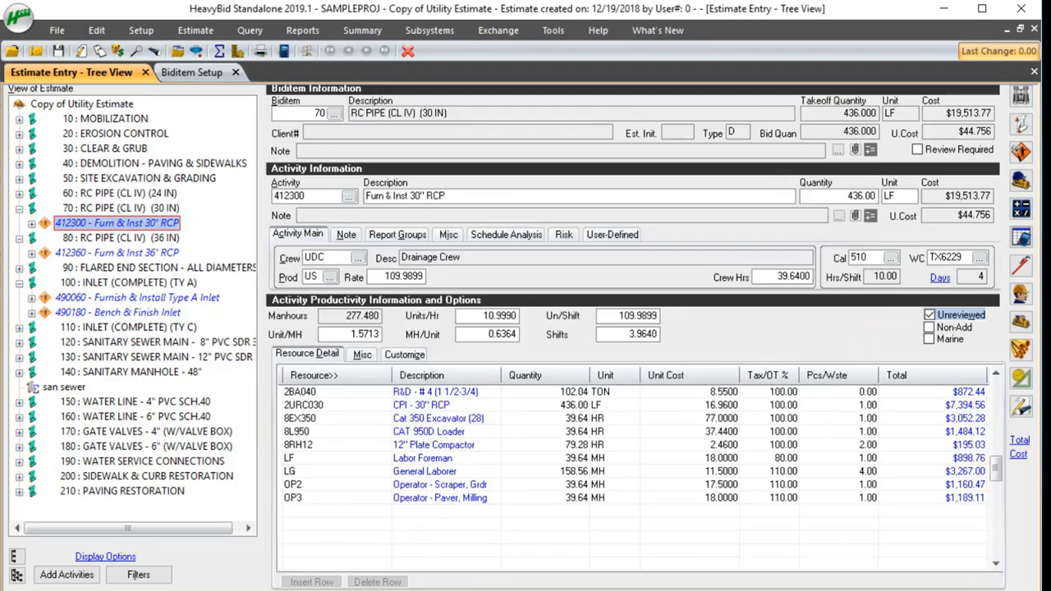
# Set activity 412300 to 4 shifts, then review its Unit/MH and Shifts values.
pyautogui.click(632, 334)
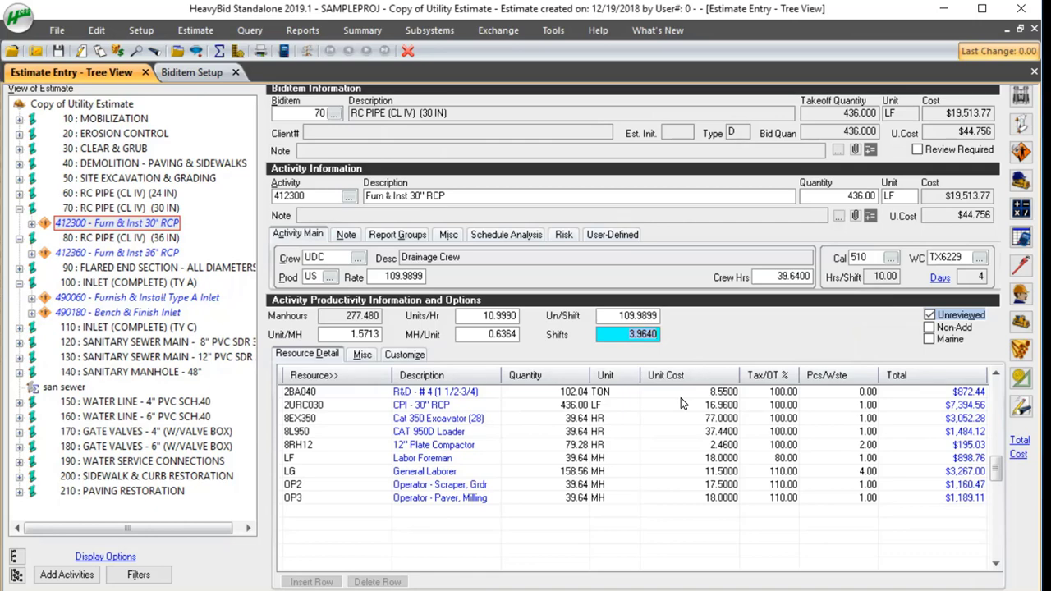
pyautogui.write('4')
pyautogui.press('Tab')
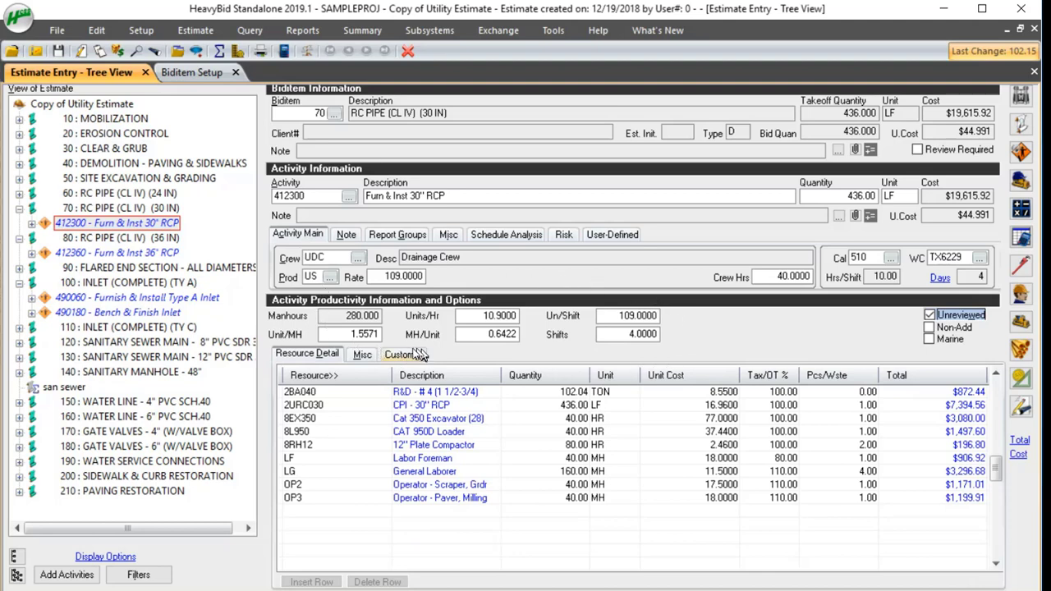
pyautogui.click(351, 333)
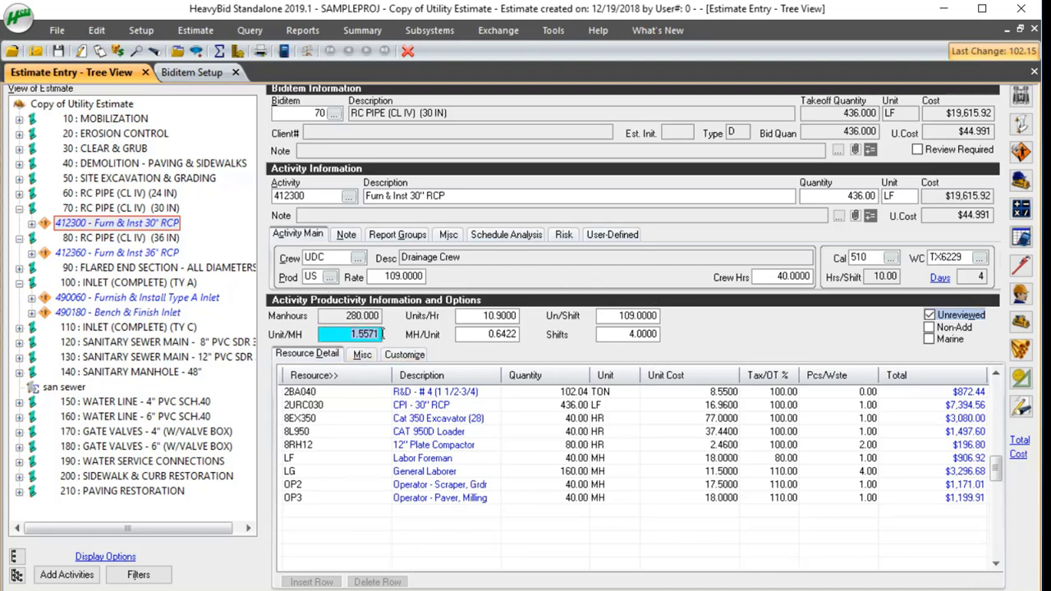
pyautogui.press('Tab')
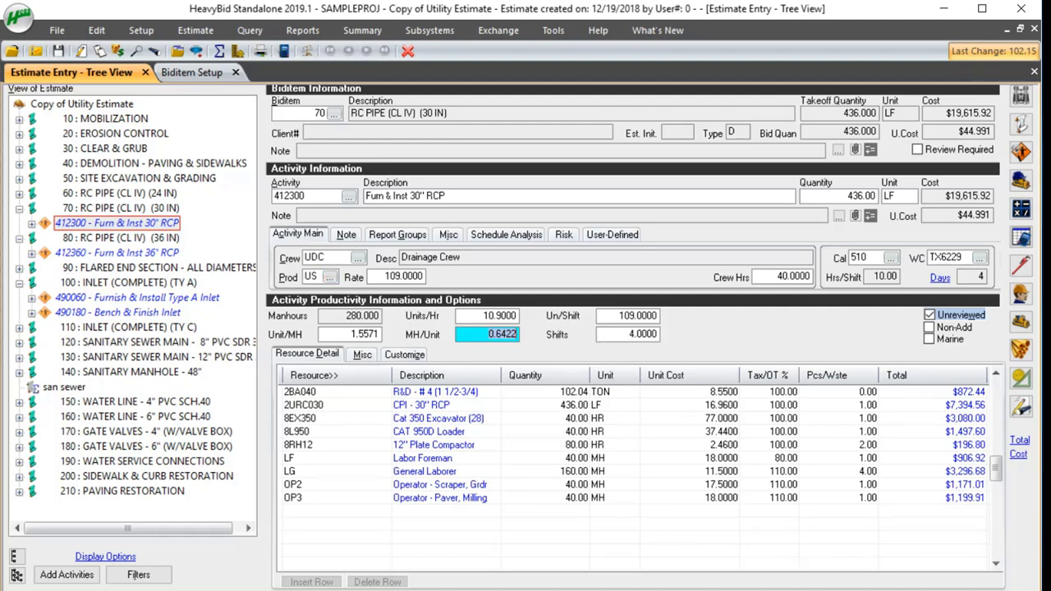
pyautogui.click(654, 337)
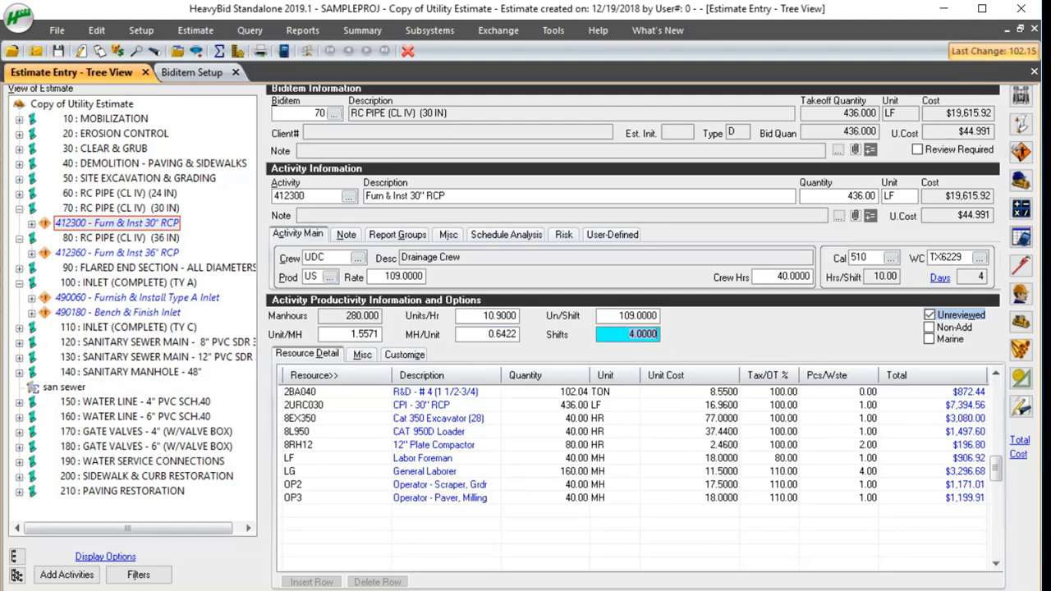
# Open a new blank spreadsheet calculation for activity 412300 and resize its window.
pyautogui.click(872, 217)
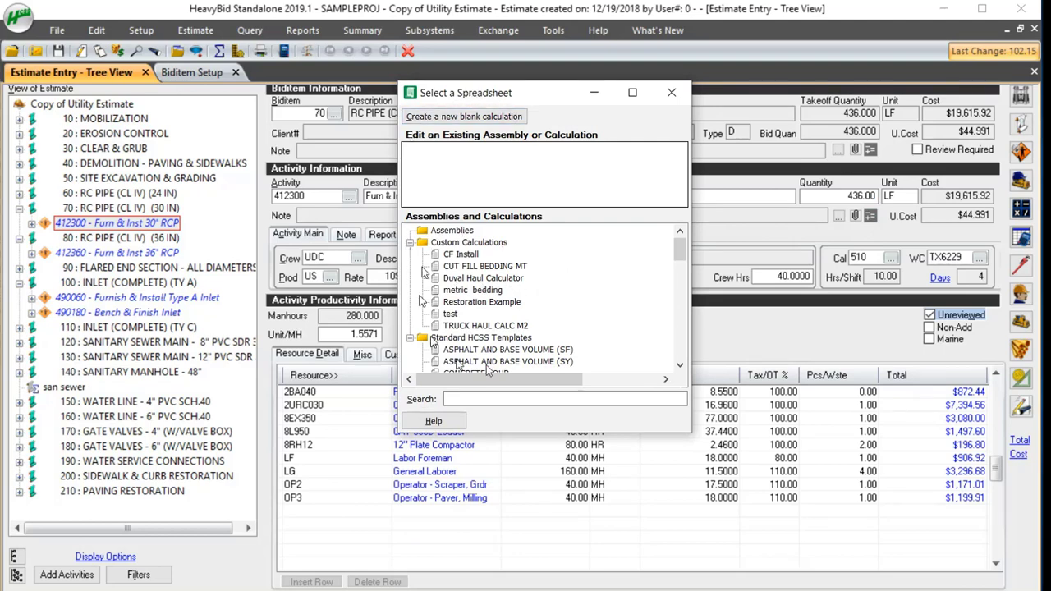
pyautogui.moveTo(680, 250); pyautogui.dragTo(681, 276)
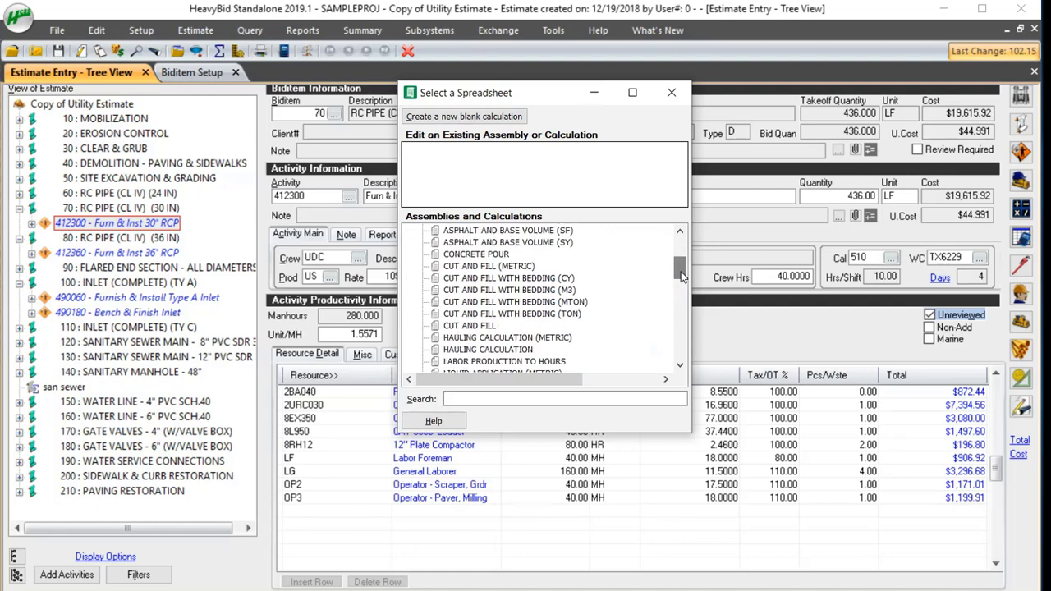
pyautogui.click(515, 118)
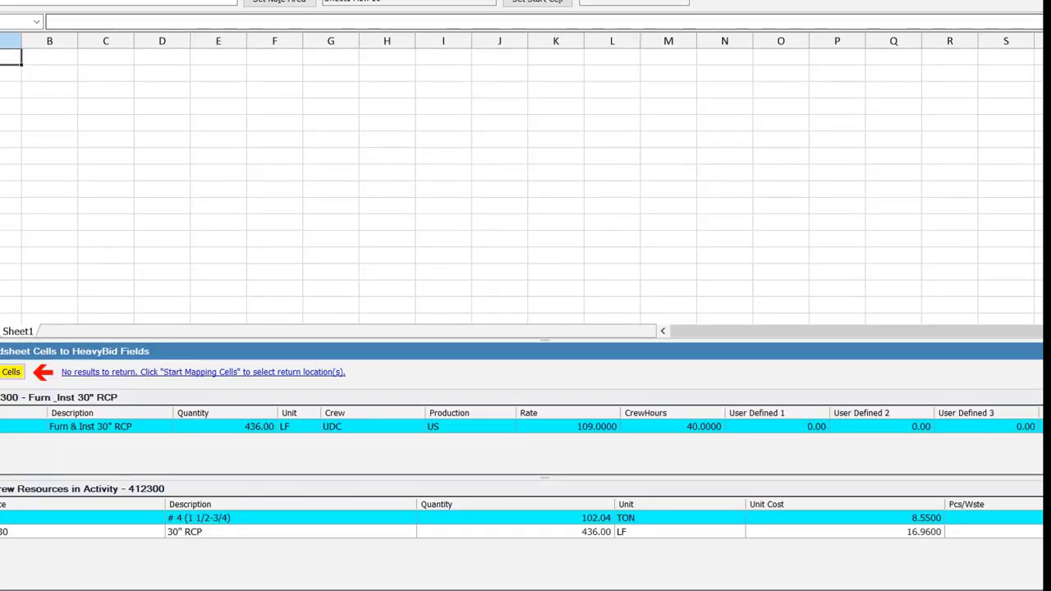
pyautogui.moveTo(944, 140); pyautogui.dragTo(944, 123)
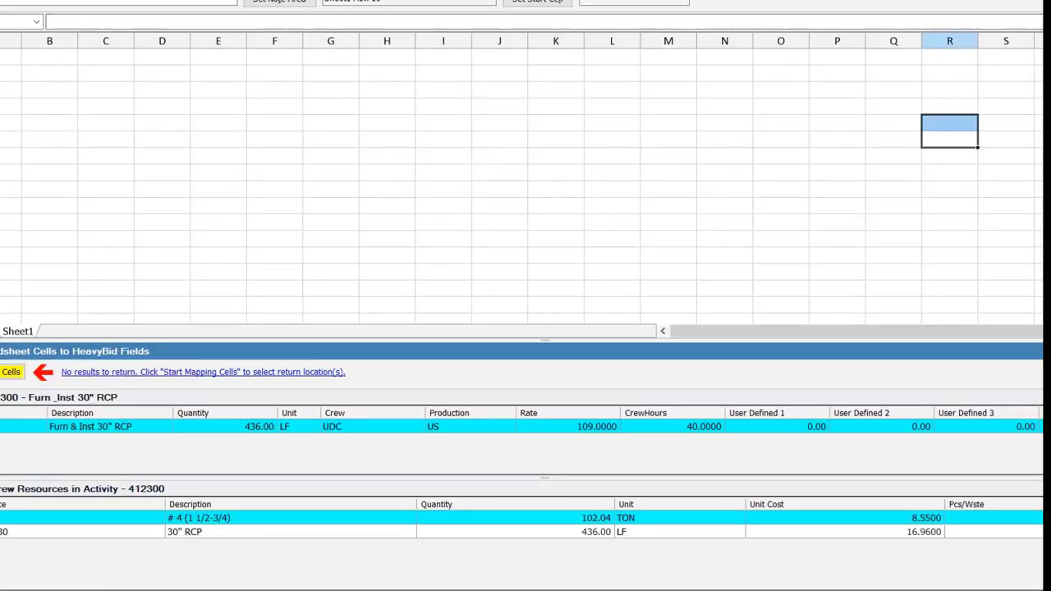
pyautogui.press('super+Down')
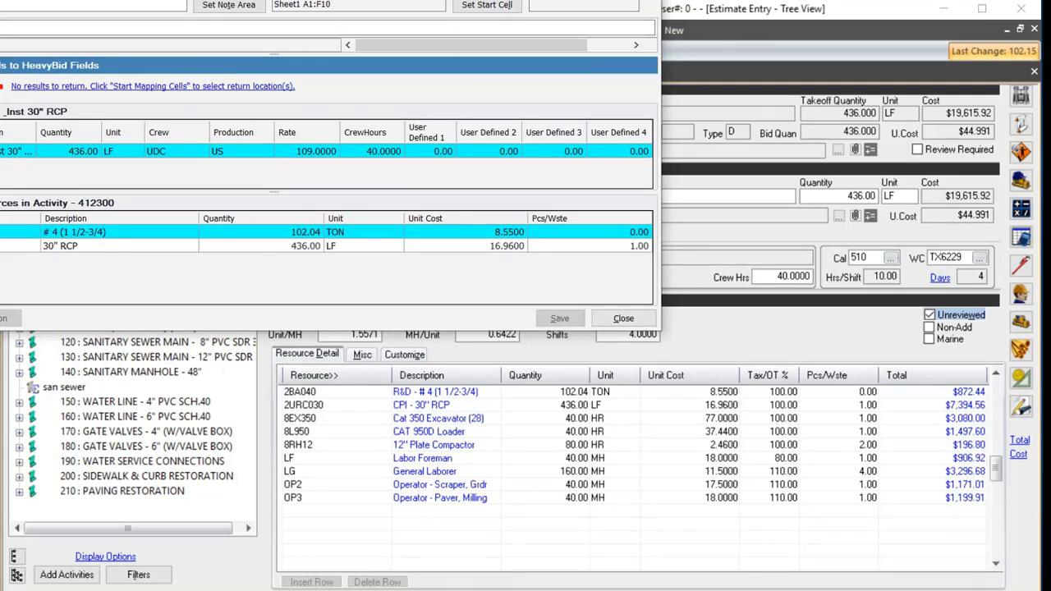
pyautogui.moveTo(198, 72); pyautogui.dragTo(413, 210)
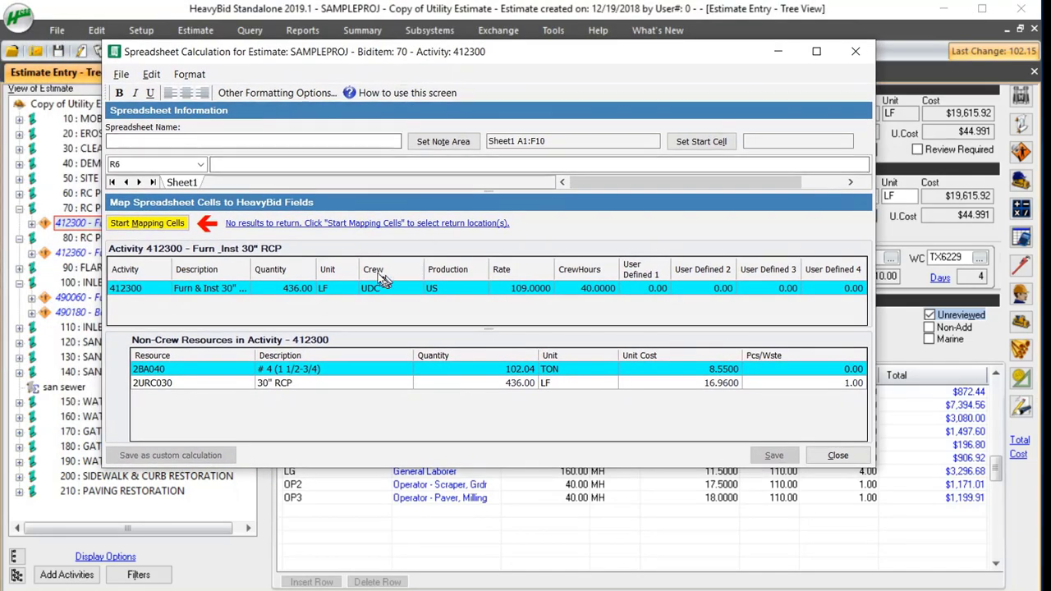
pyautogui.moveTo(491, 192); pyautogui.dragTo(492, 331)
# Enter the column headings SF, Len and Vol in row 1.
pyautogui.click(172, 195)
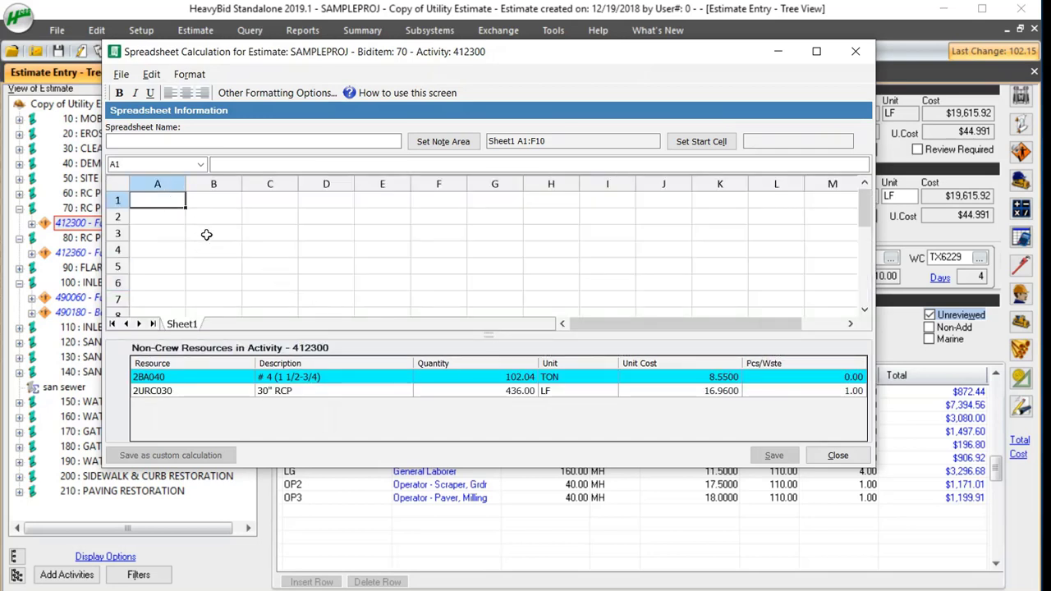
pyautogui.write('5')
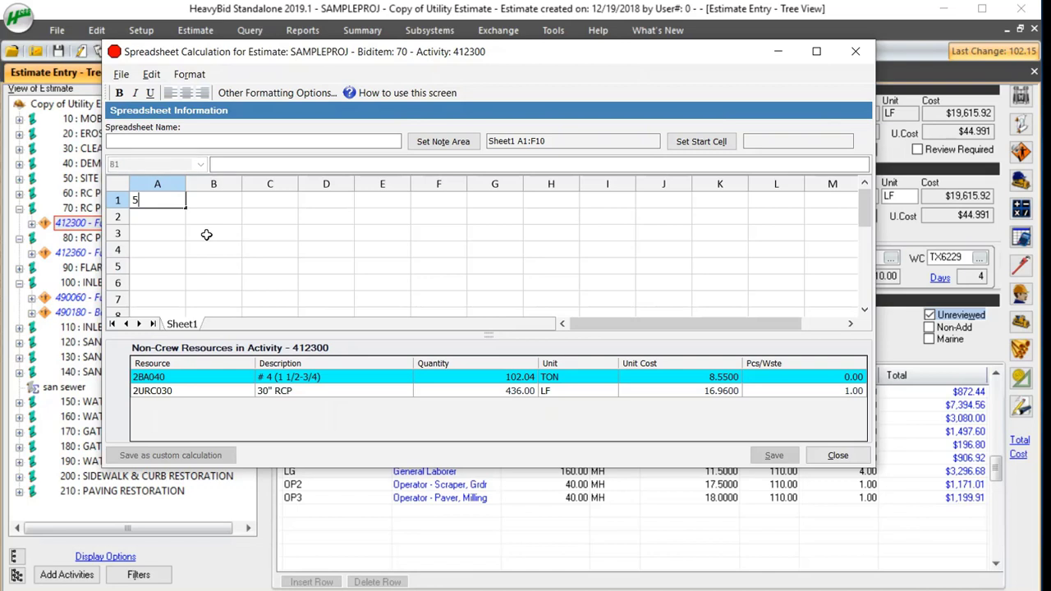
pyautogui.press('Tab')
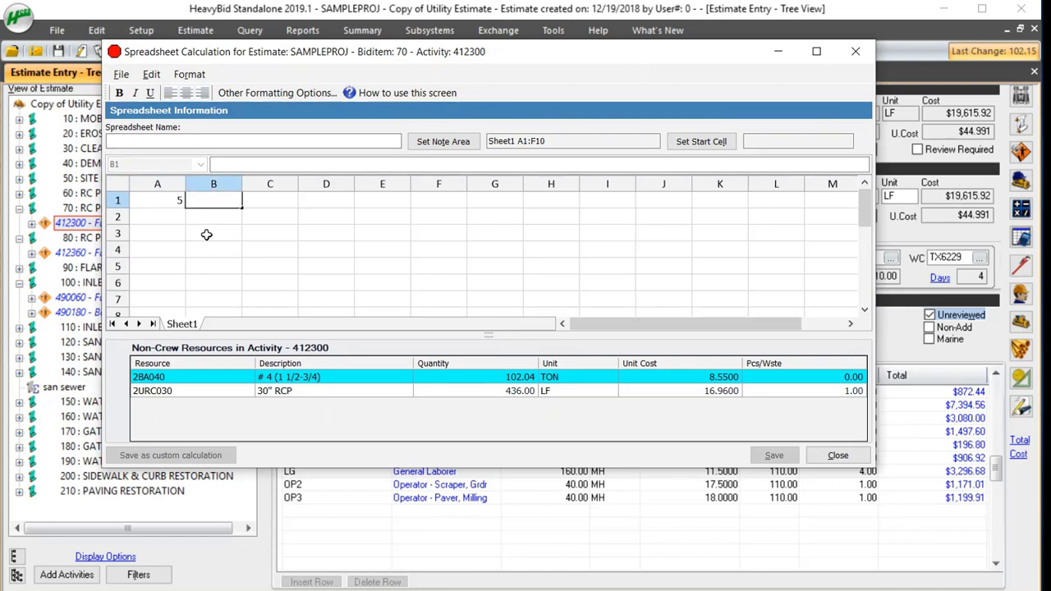
pyautogui.press('Left')
pyautogui.write('SF')
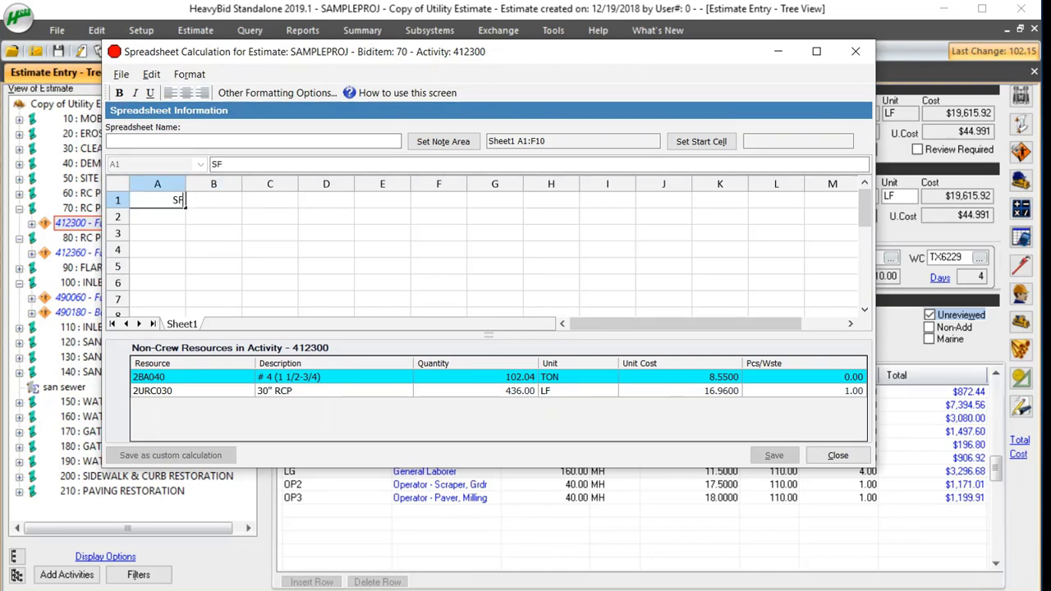
pyautogui.press('Tab')
pyautogui.write('Len')
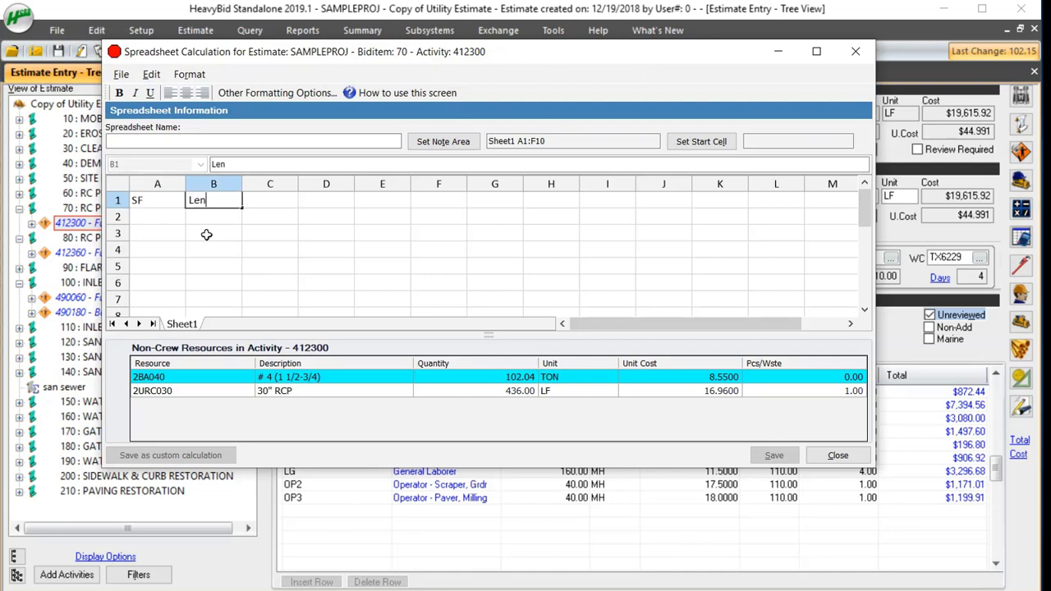
pyautogui.press('Tab')
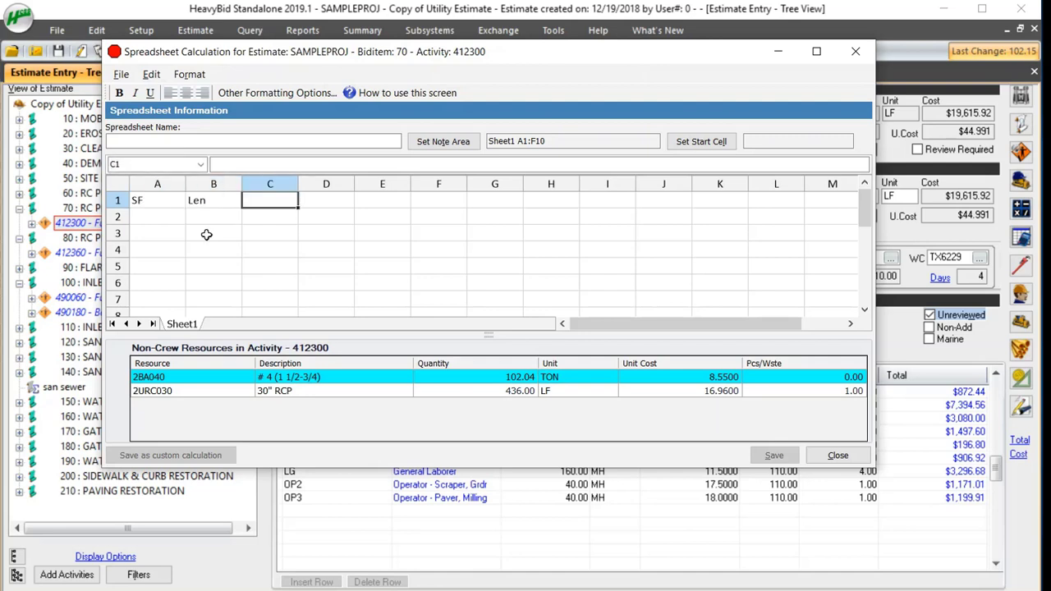
pyautogui.write('Vol')
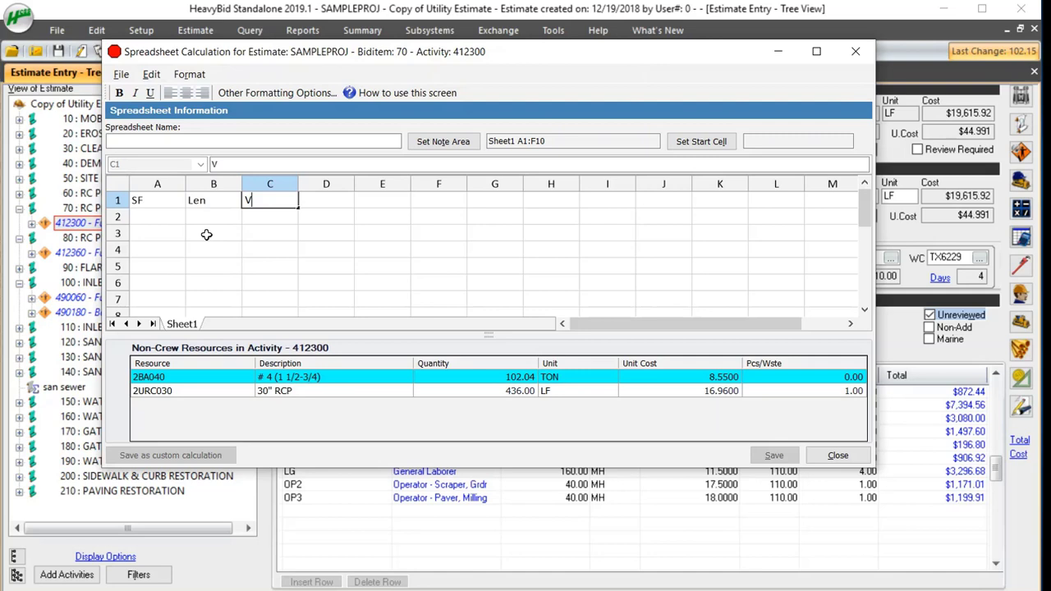
pyautogui.press('Return')
pyautogui.press('Left')
pyautogui.press('Left')
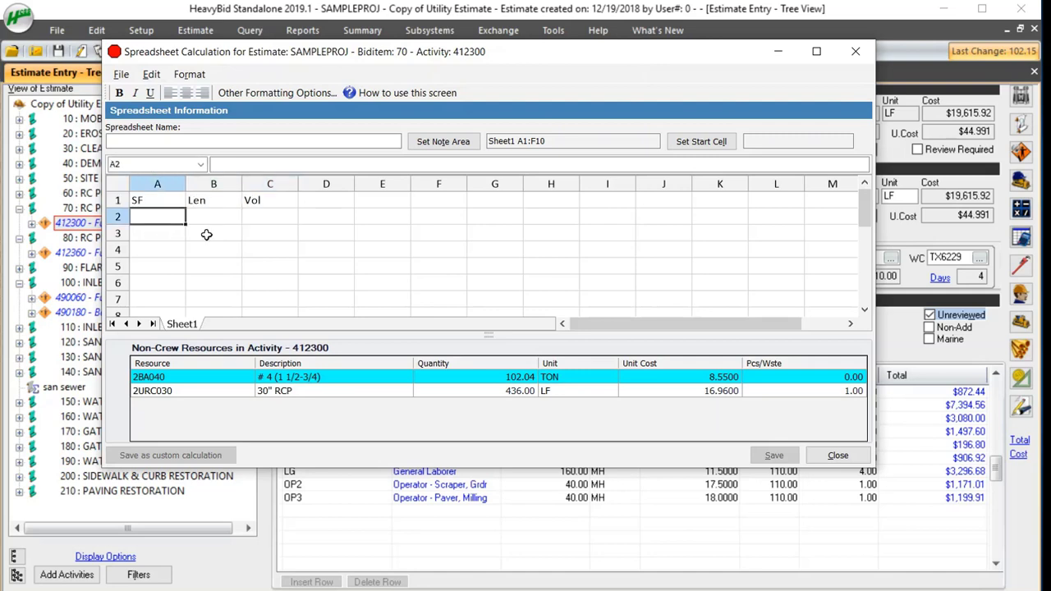
# Enter 5 in A2, 6 in B2, and formula =+B2*A2 in C2 giving 30.
pyautogui.write('5')
pyautogui.press('Tab')
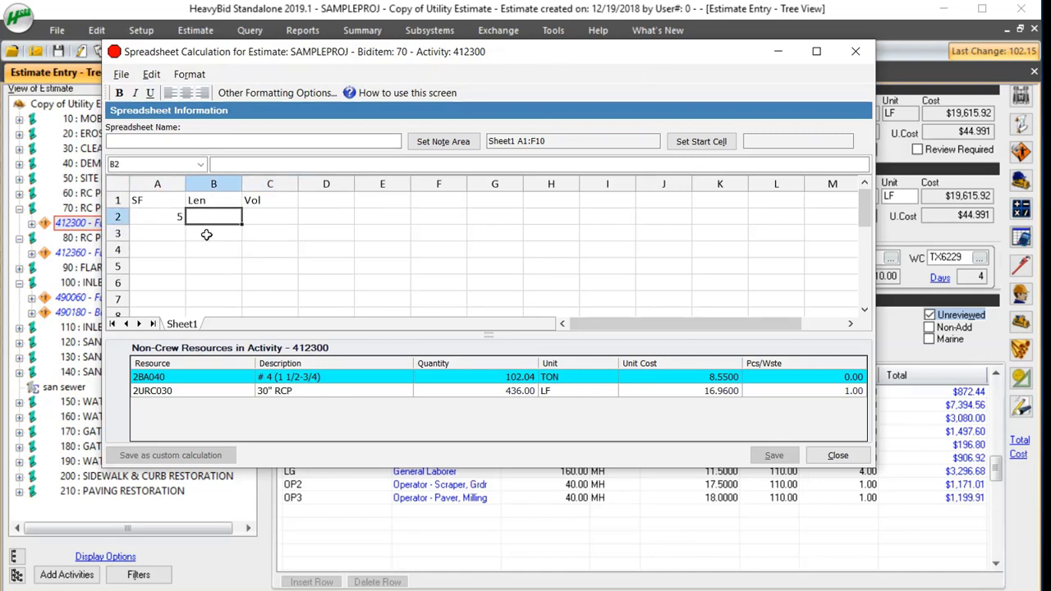
pyautogui.write('6')
pyautogui.press('Tab')
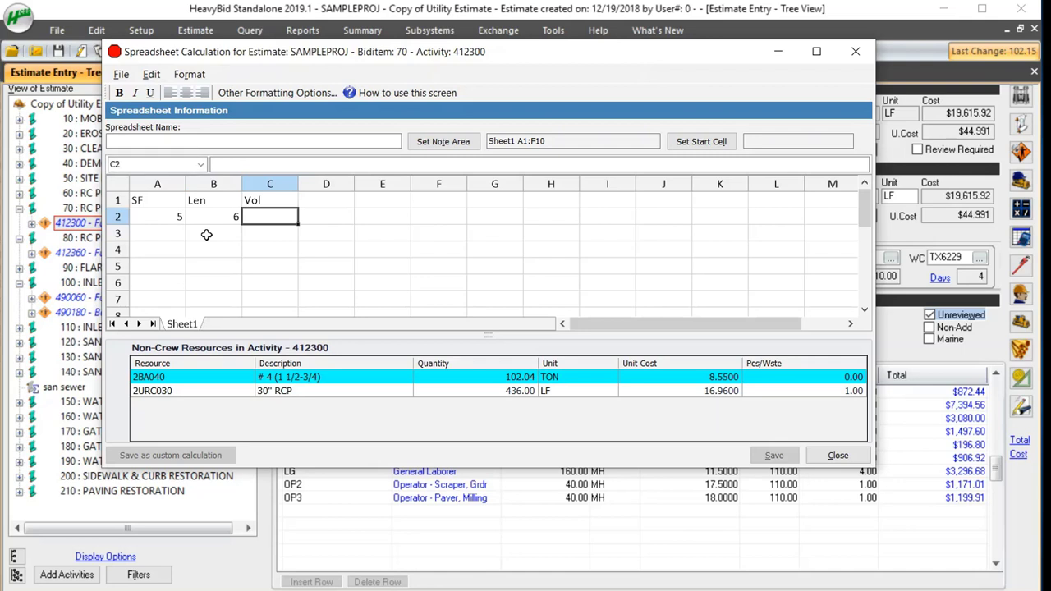
pyautogui.write('+')
pyautogui.press('Left')
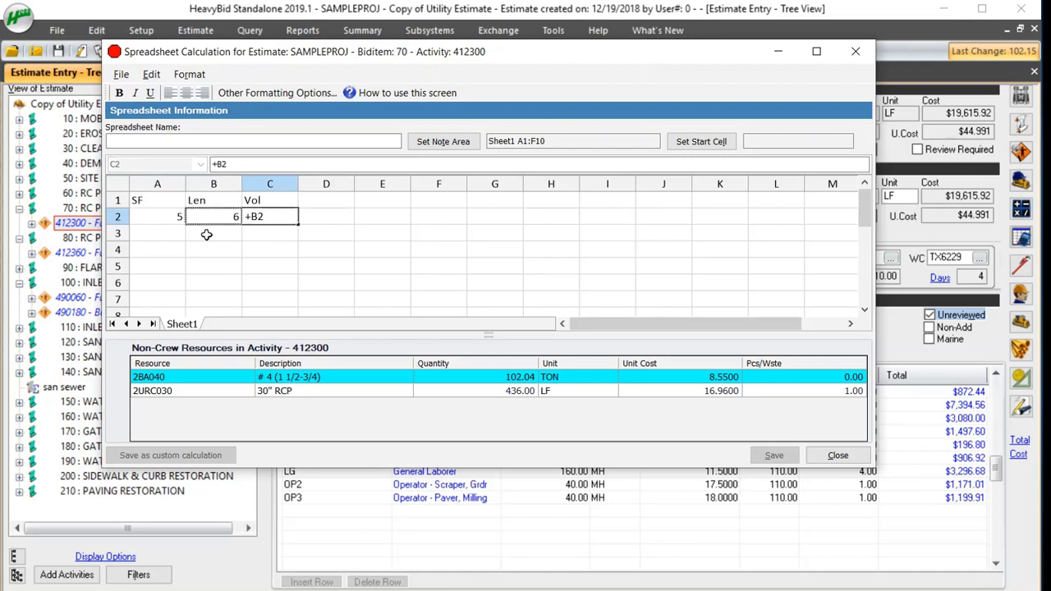
pyautogui.write('+')
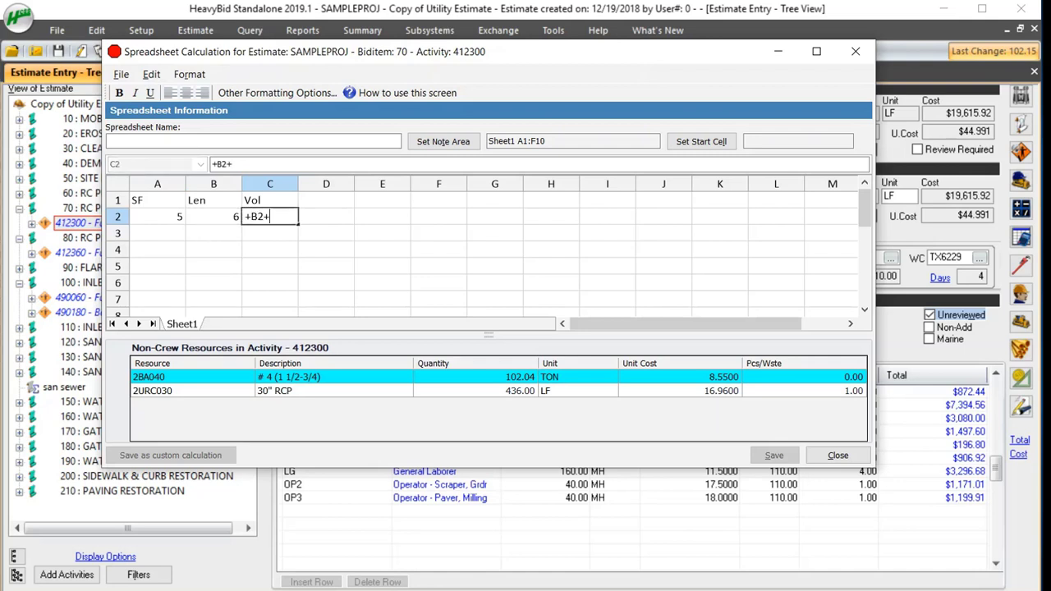
pyautogui.write('*')
pyautogui.press('Left')
pyautogui.press('Left')
pyautogui.press('Return')
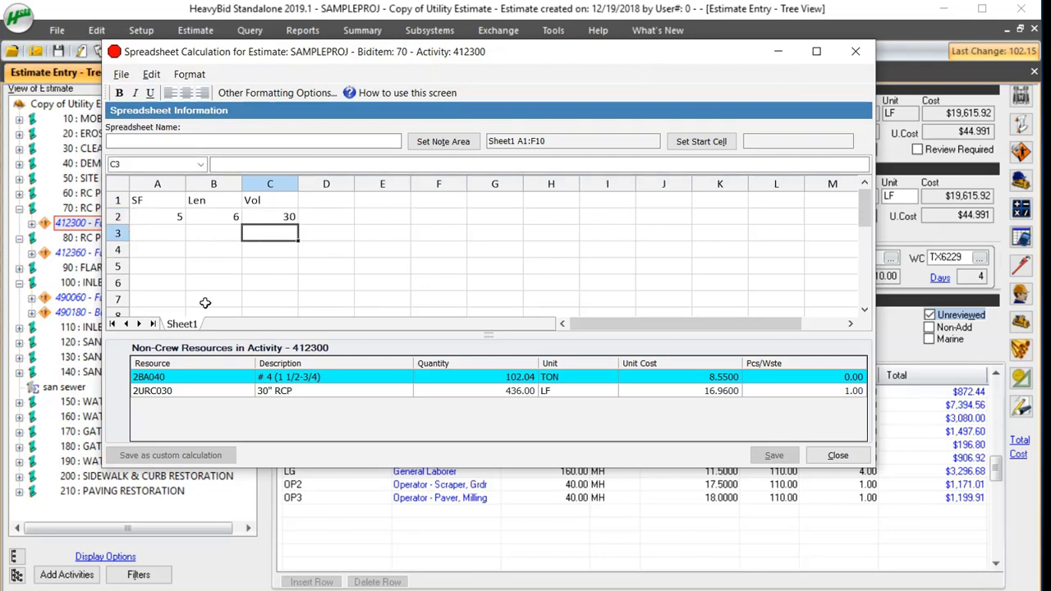
# Set the spreadsheet calculation's note area to A1:D6.
pyautogui.click(139, 201)
pyautogui.moveTo(140, 201); pyautogui.dragTo(295, 273)
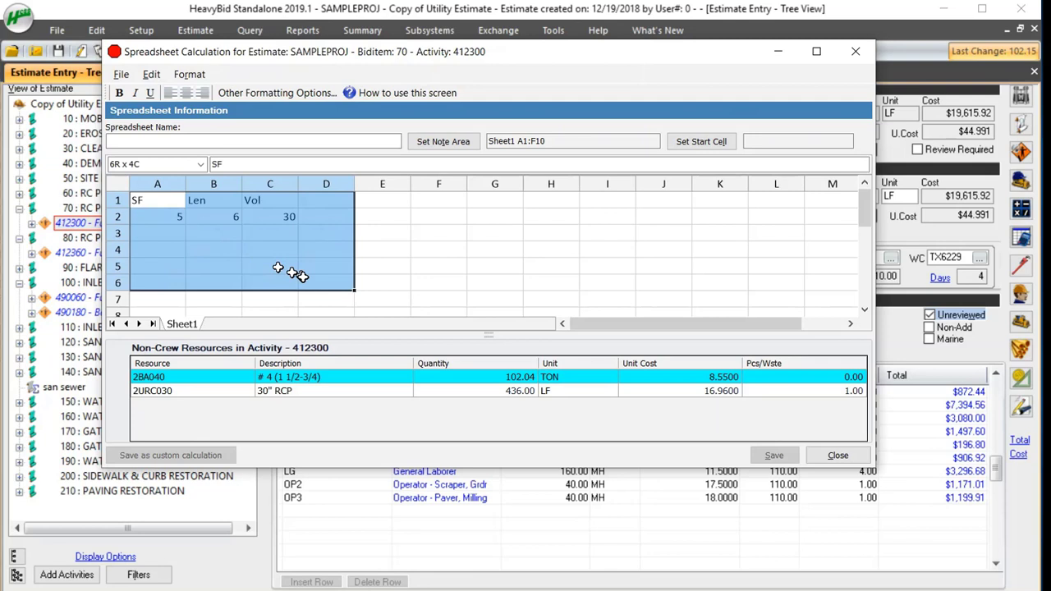
pyautogui.click(436, 145)
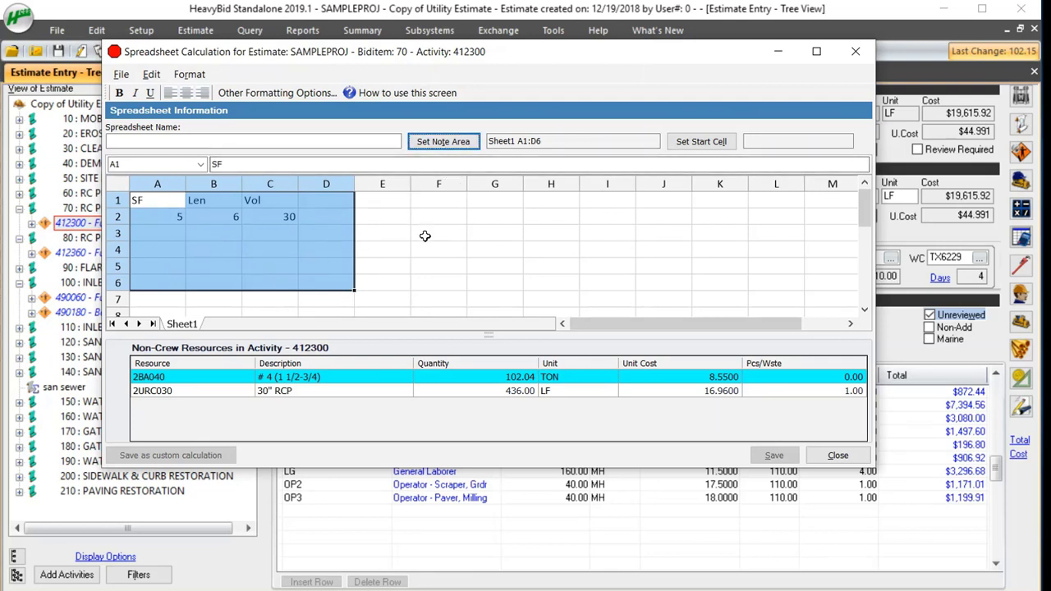
# Name the spreadsheet calculation 'calc' and save it to the activity.
pyautogui.click(171, 141)
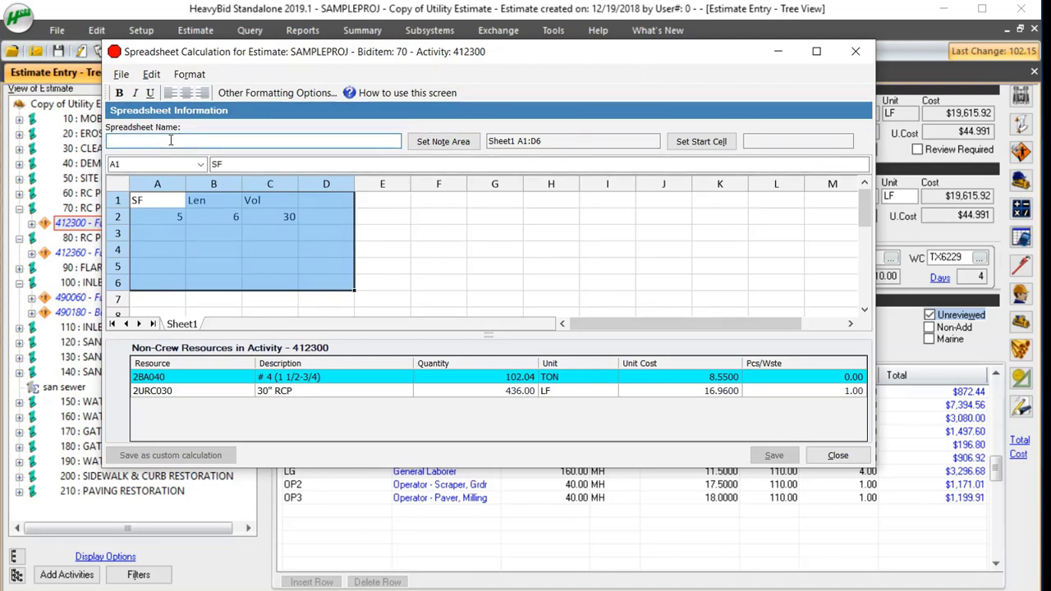
pyautogui.write('calc')
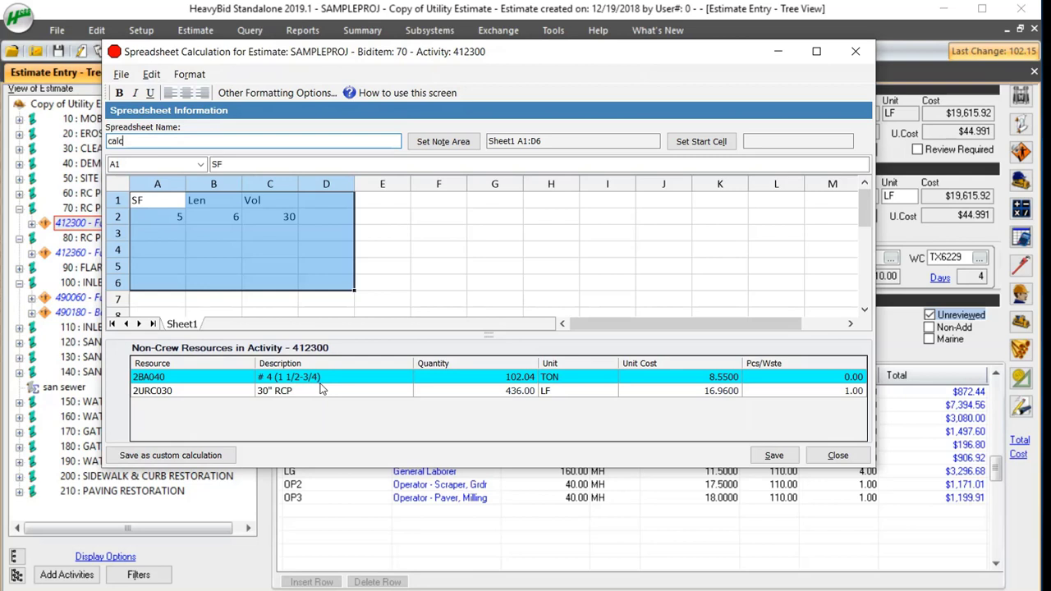
pyautogui.click(286, 216)
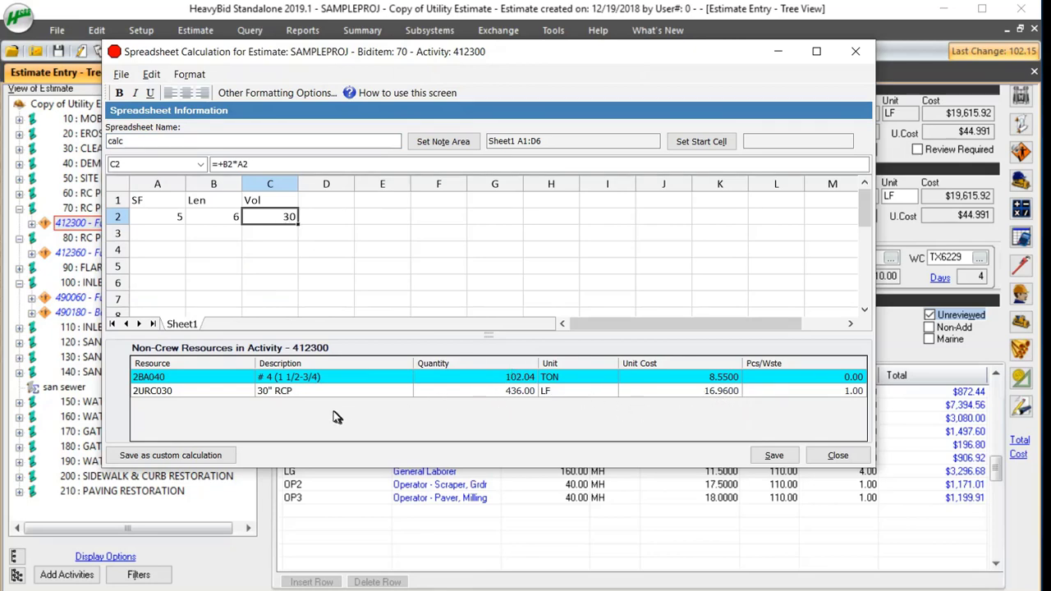
pyautogui.click(772, 456)
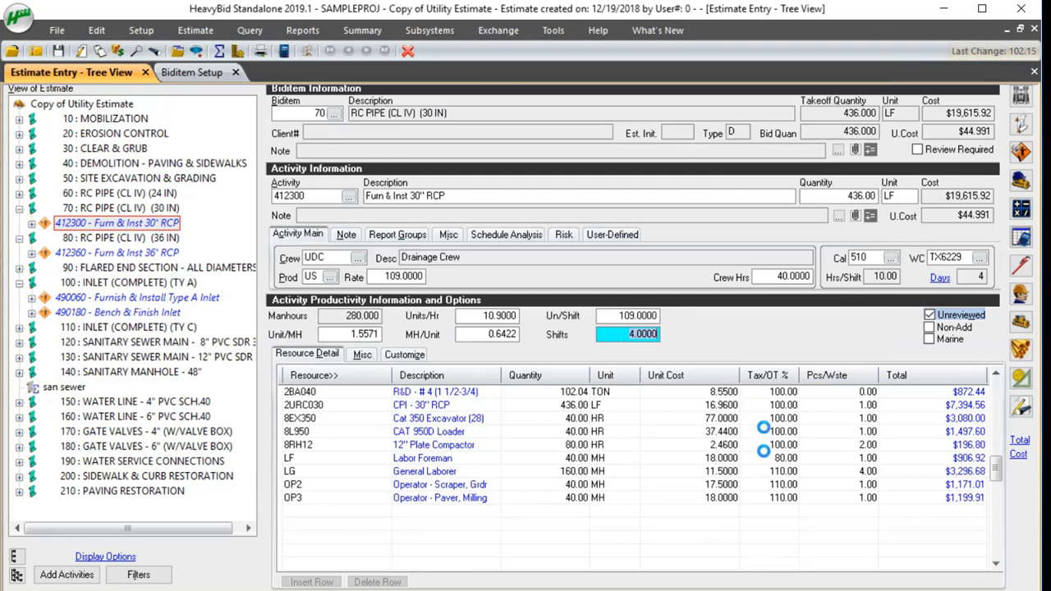
# Confirm activity 412300's notes now show the calc block 'SF Len Vol 5 6 30'.
pyautogui.click(839, 215)
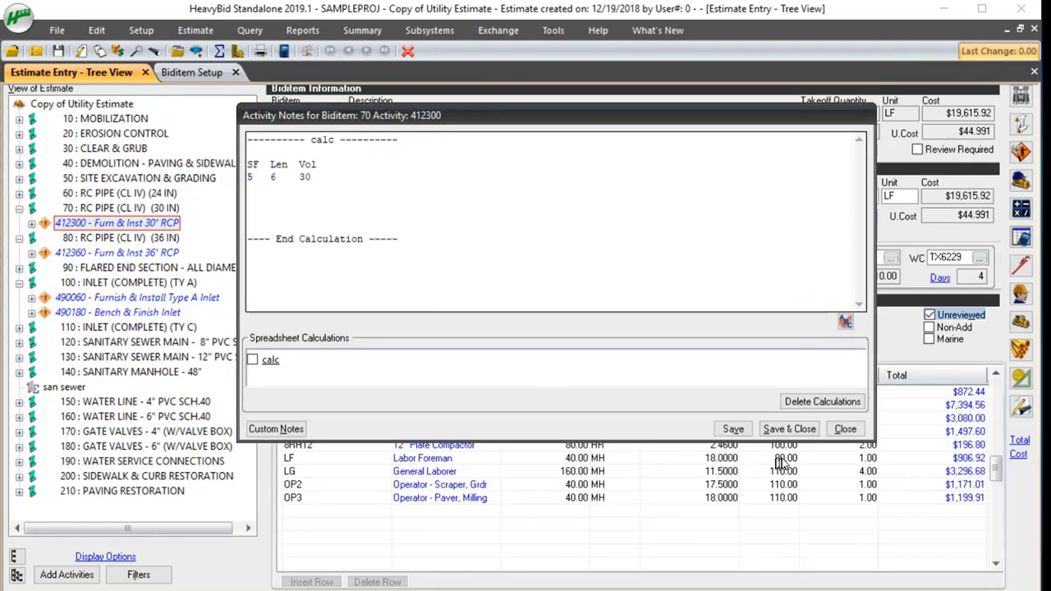
pyautogui.click(845, 429)
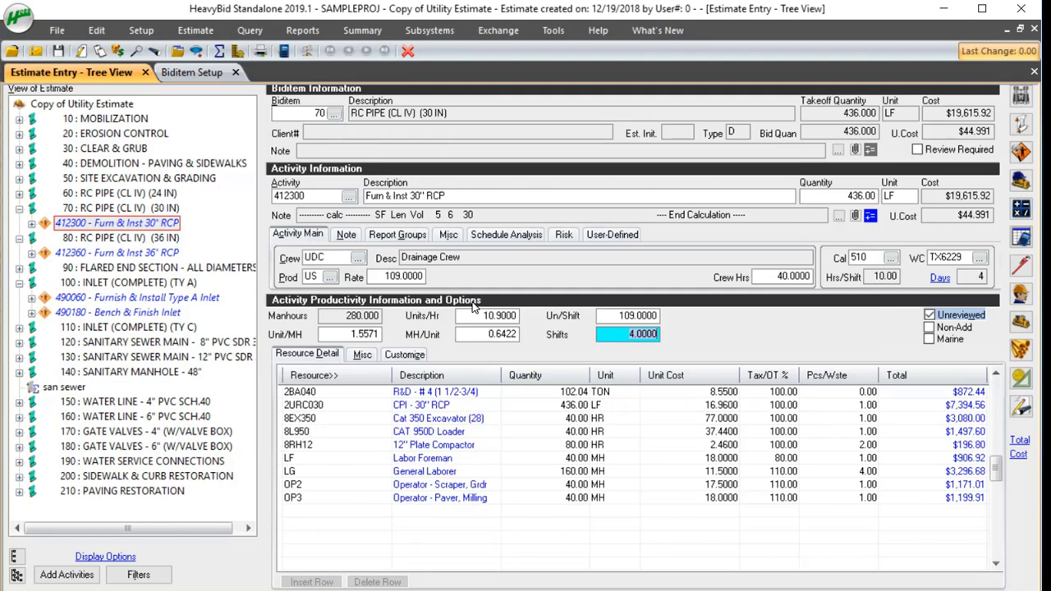
pyautogui.click(140, 30)
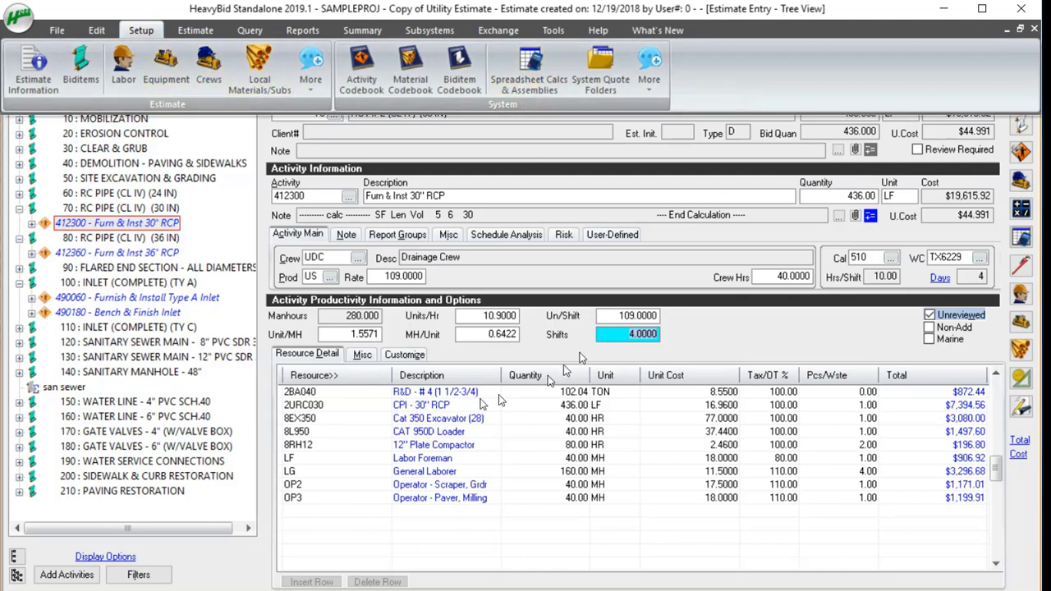
# Insert a blank resource line after OP3 in activity 412300's resource detail.
pyautogui.click(361, 445)
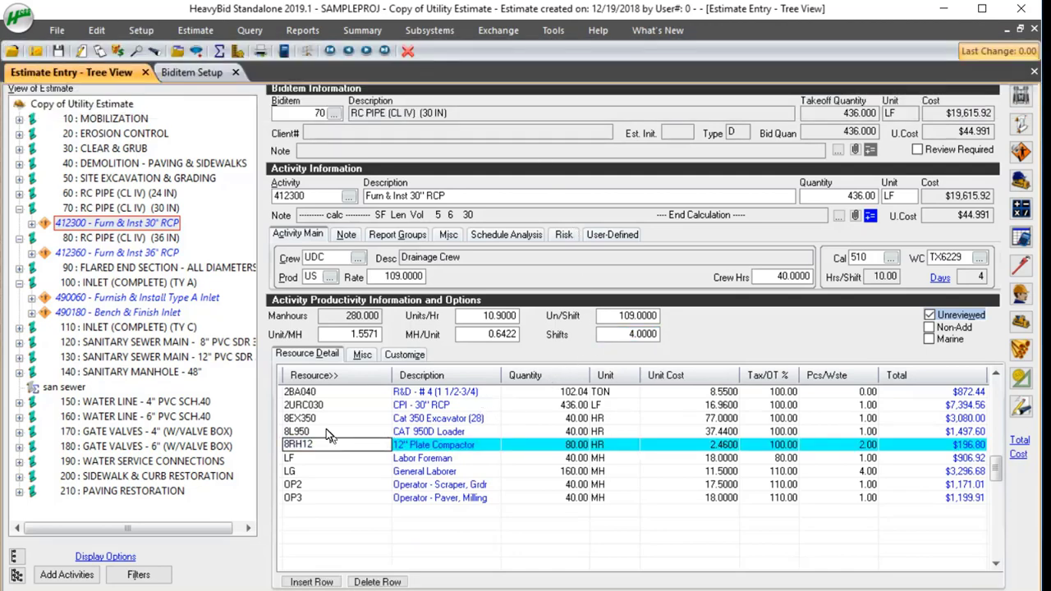
pyautogui.click(329, 431)
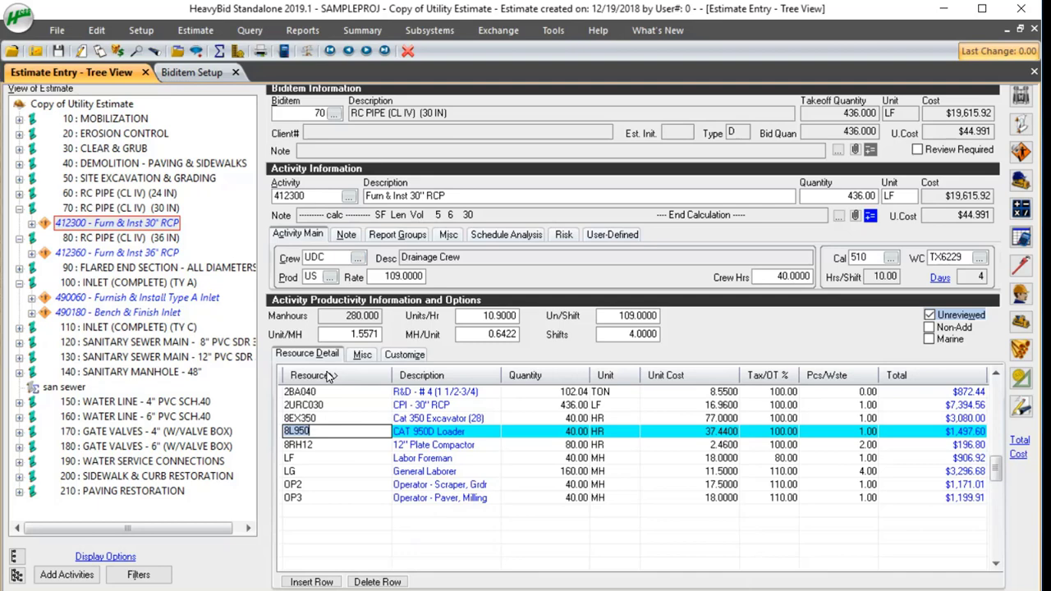
pyautogui.press('F2')
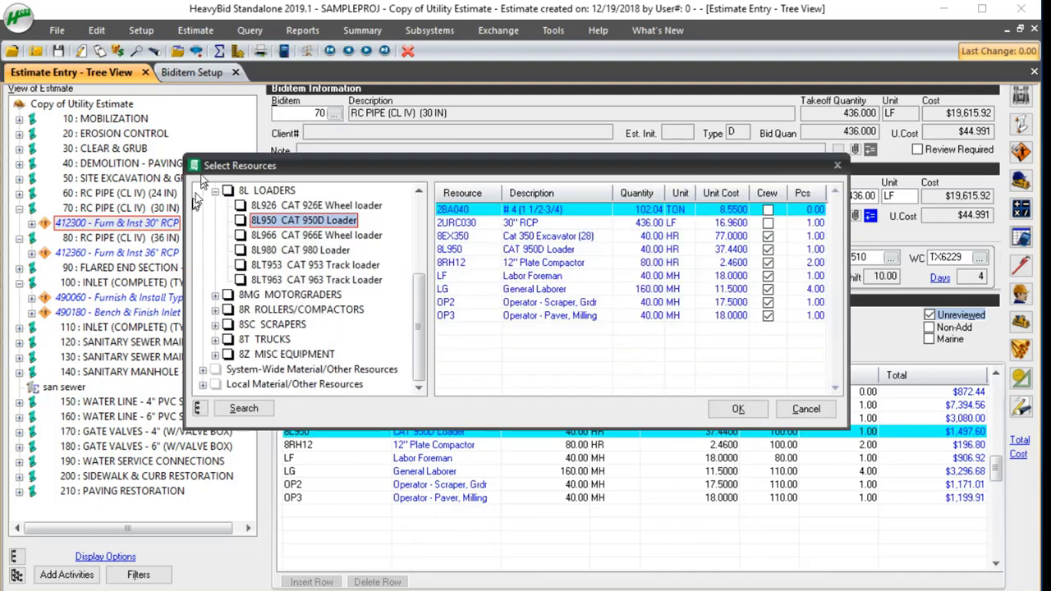
pyautogui.click(803, 408)
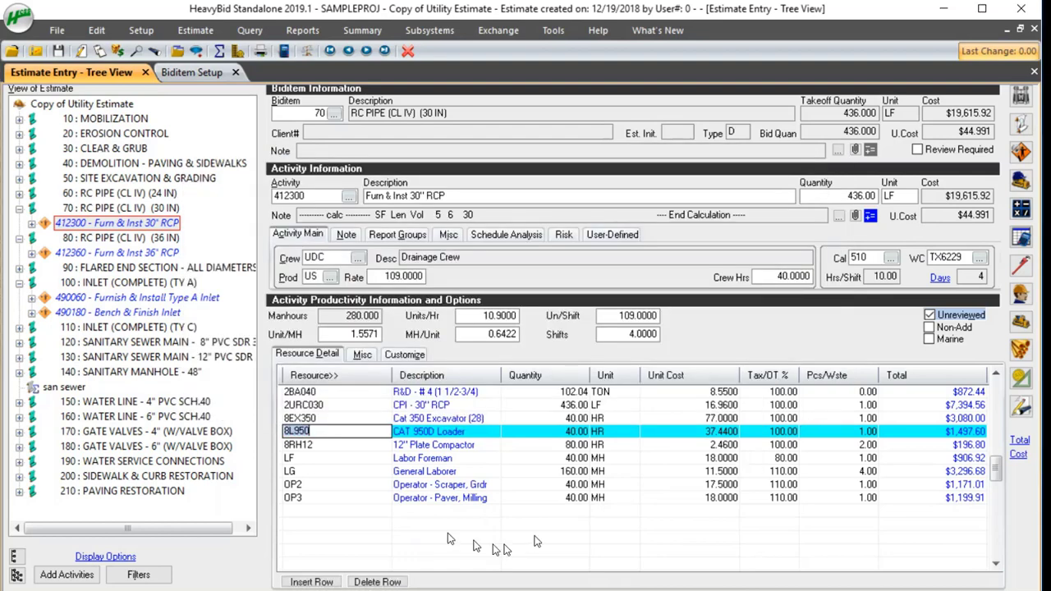
pyautogui.click(325, 509)
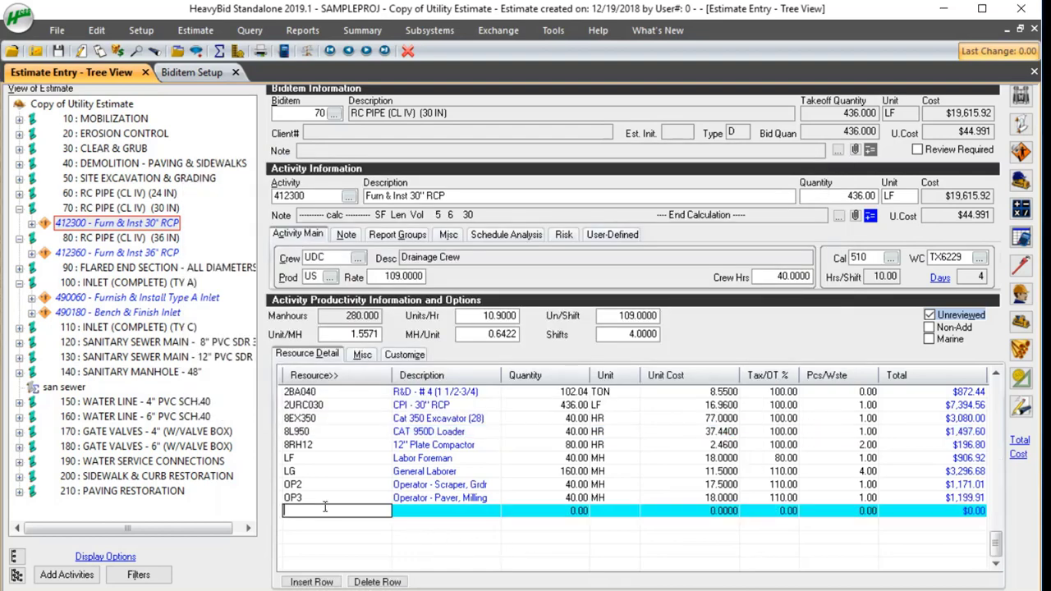
# Search the material codebook for 'rcp' and jump to 2DR10050 24" RCP in the tree.
pyautogui.click(319, 374)
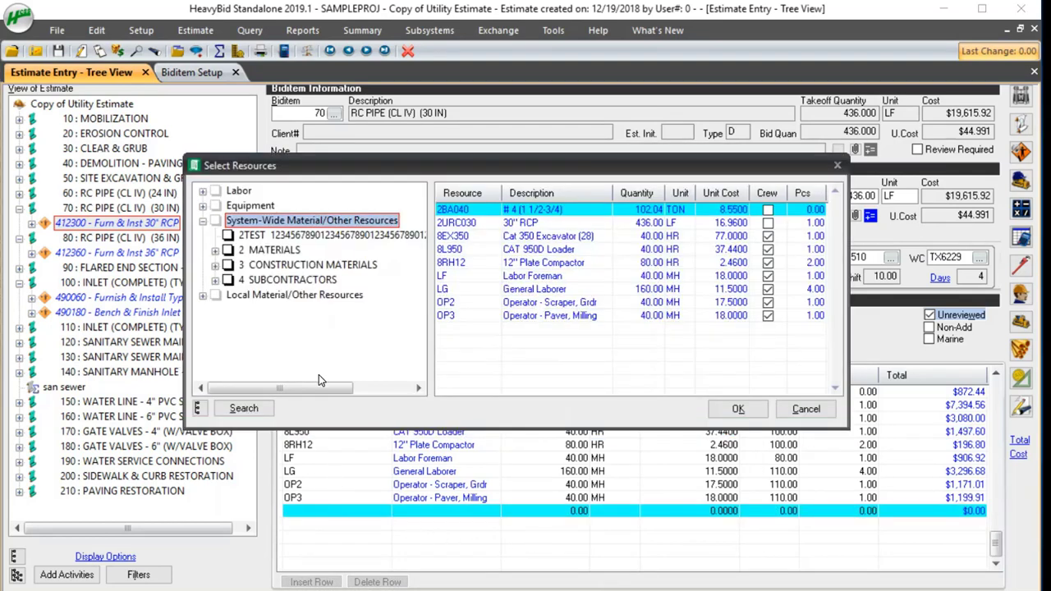
pyautogui.click(256, 409)
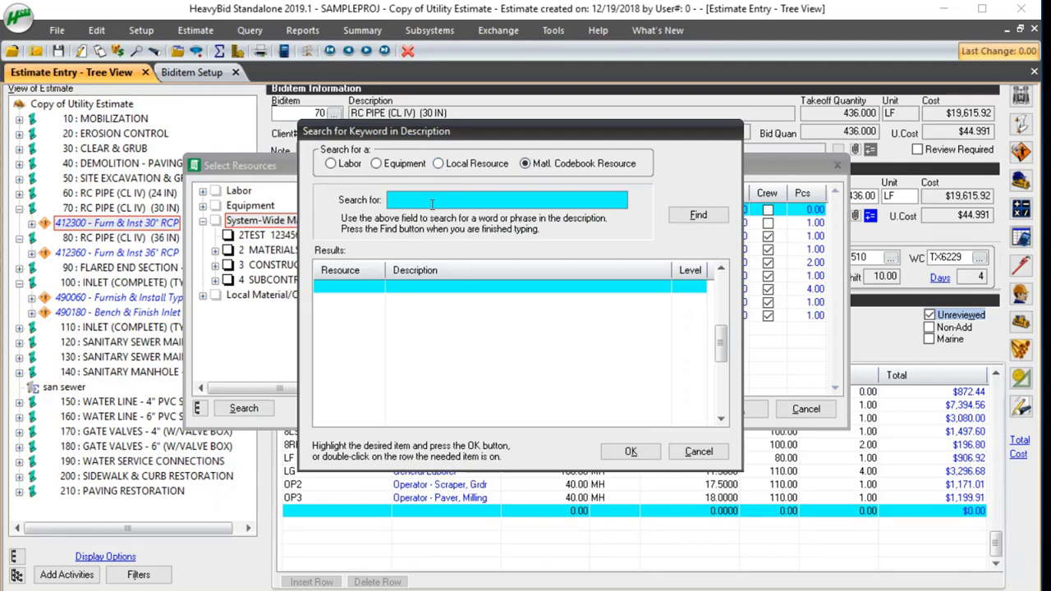
pyautogui.write('cp')
pyautogui.press('Return')
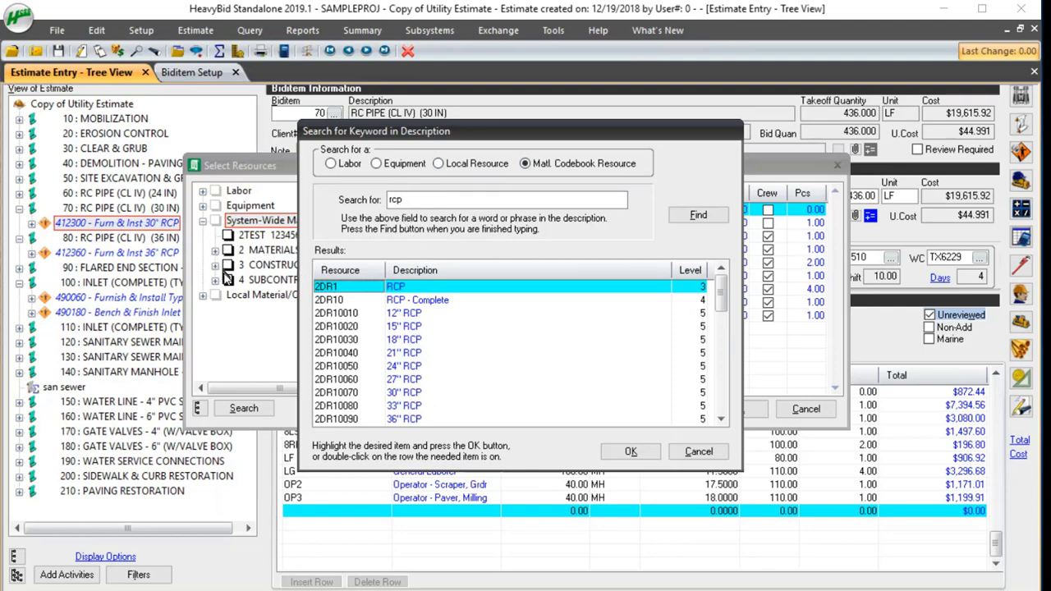
pyautogui.doubleClick(337, 368)
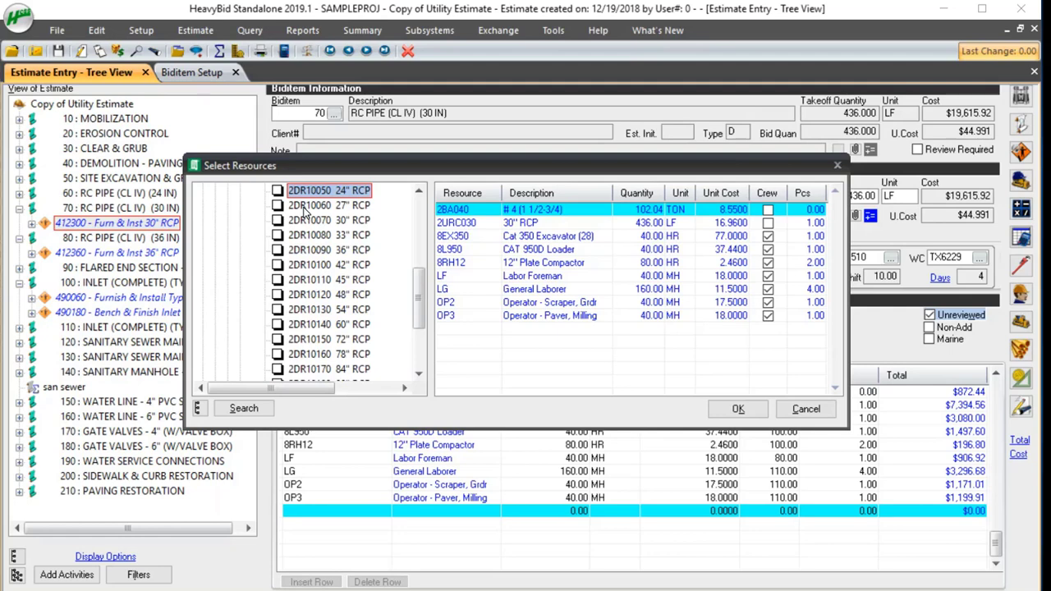
pyautogui.press('space')
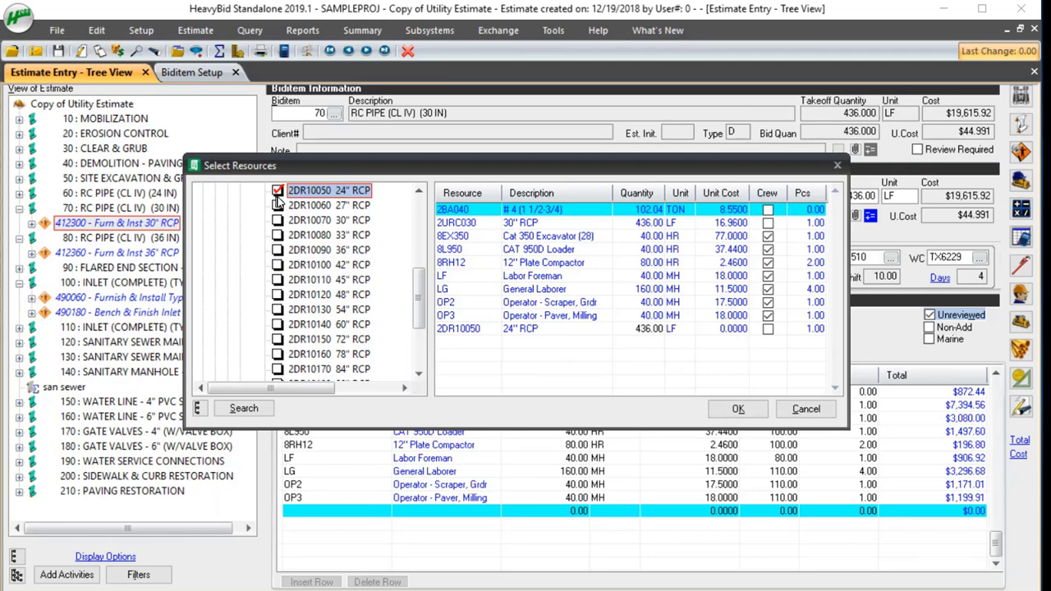
pyautogui.press('space')
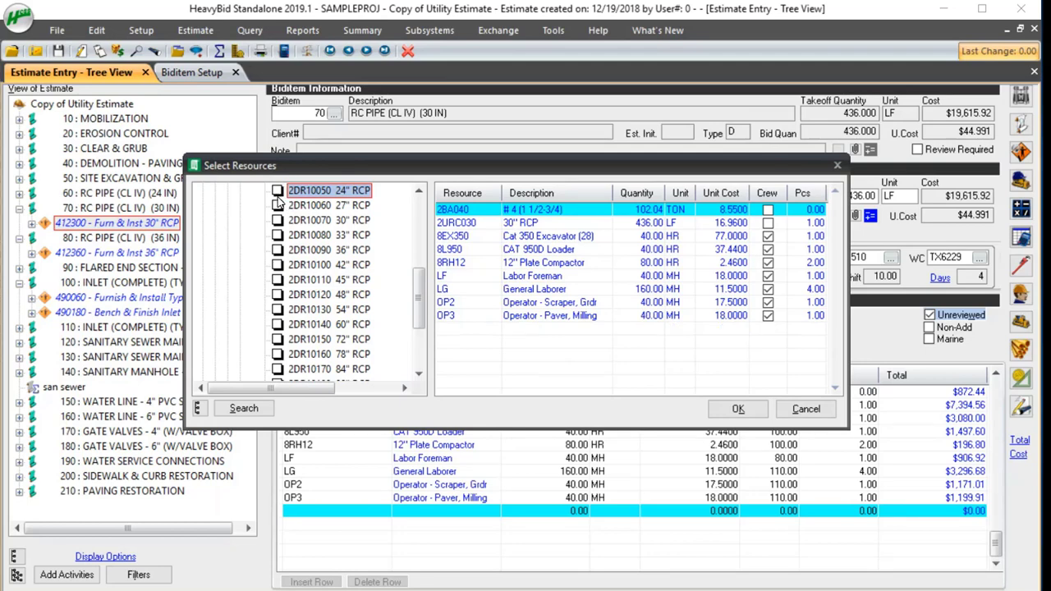
pyautogui.press('Down')
pyautogui.press('Down')
pyautogui.press('Down')
pyautogui.press('Down')
pyautogui.press('Down')
pyautogui.press('Down')
pyautogui.press('Down')
pyautogui.press('Down')
pyautogui.press('Down')
pyautogui.press('Down')
pyautogui.press('Down')
pyautogui.press('Down')
pyautogui.press('Down')
pyautogui.press('Down')
pyautogui.press('Down')
pyautogui.press('Down')
pyautogui.press('Down')
pyautogui.press('Down')
pyautogui.press('Down')
pyautogui.press('Down')
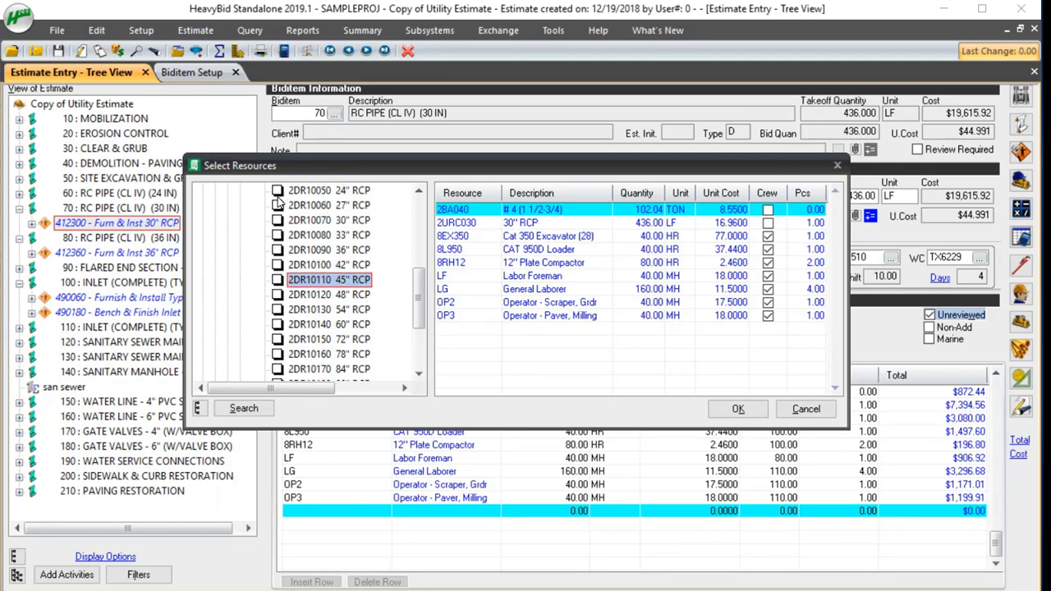
pyautogui.press('Up')
pyautogui.press('Up')
pyautogui.press('Up')
pyautogui.press('Up')
pyautogui.press('Up')
pyautogui.press('Up')
pyautogui.press('Up')
pyautogui.press('Up')
pyautogui.press('Up')
pyautogui.press('Up')
pyautogui.press('Up')
pyautogui.press('Up')
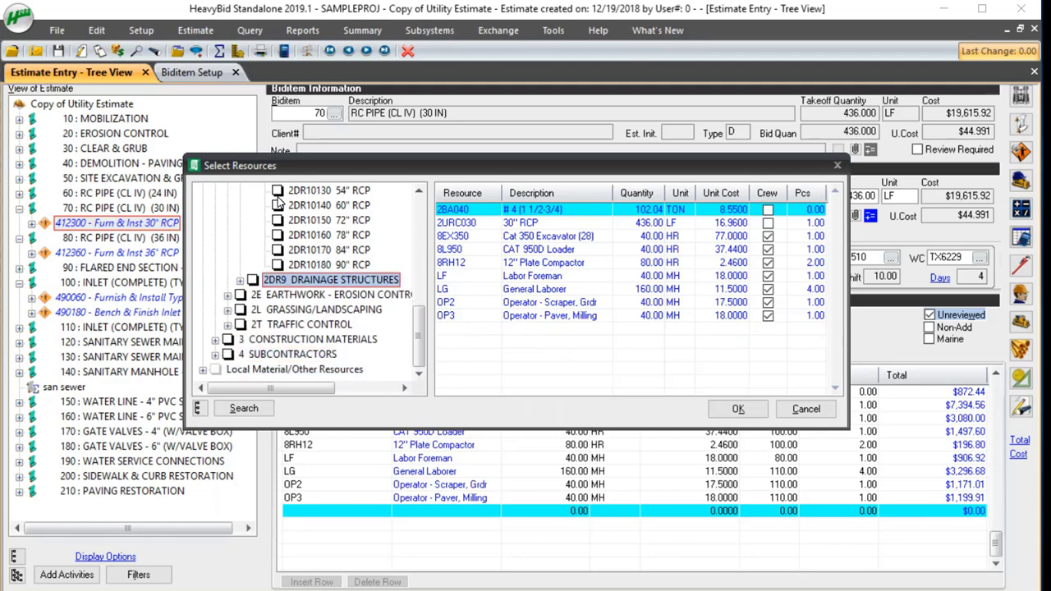
pyautogui.press('Up')
pyautogui.press('Up')
pyautogui.press('Up')
pyautogui.press('Up')
pyautogui.press('Up')
pyautogui.press('Up')
pyautogui.press('Up')
pyautogui.press('Down')
pyautogui.press('Down')
pyautogui.press('Down')
pyautogui.press('Down')
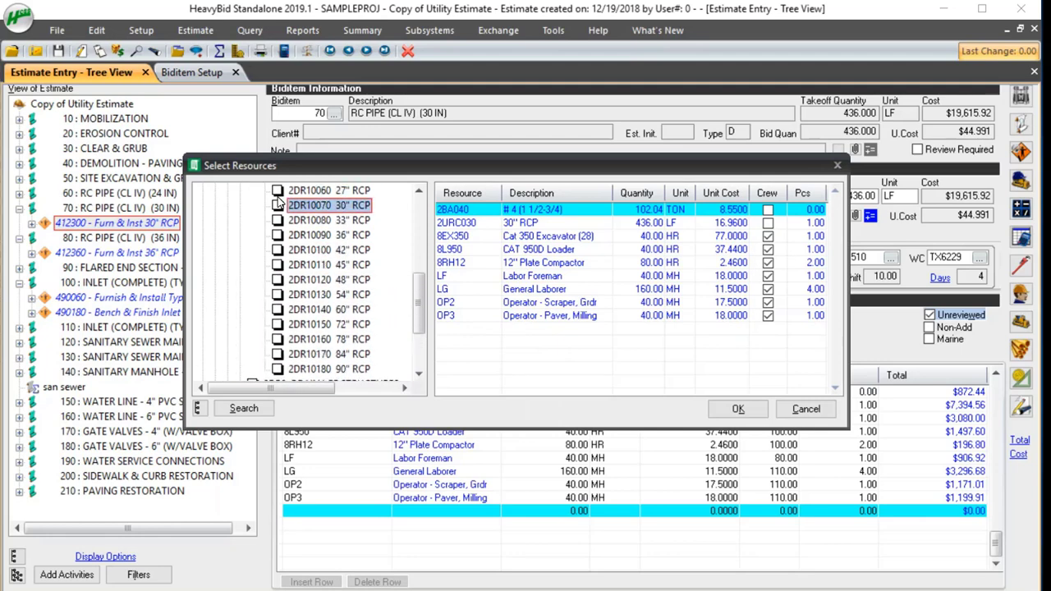
pyautogui.press('space')
pyautogui.press('Down')
pyautogui.press('space')
pyautogui.press('Down')
pyautogui.press('space')
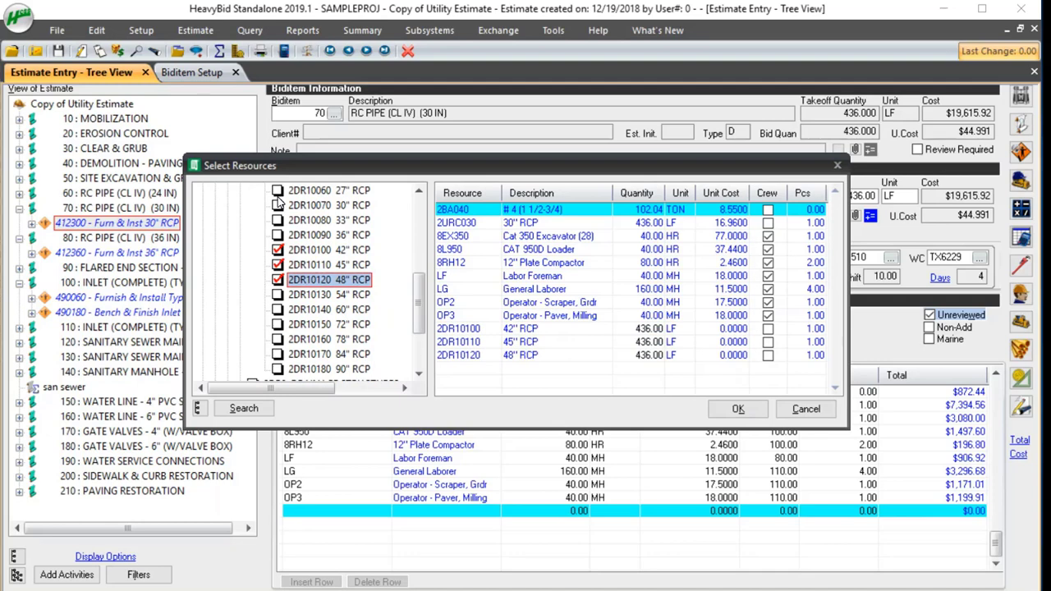
pyautogui.press('space')
pyautogui.press('Up')
pyautogui.press('space')
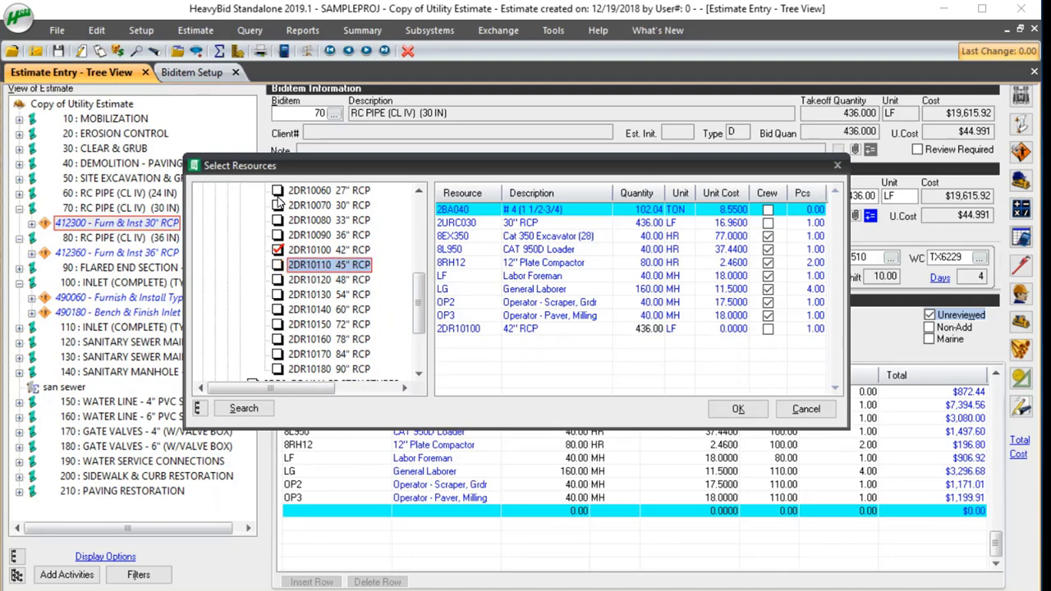
pyautogui.press('Up')
pyautogui.press('space')
pyautogui.press('Up')
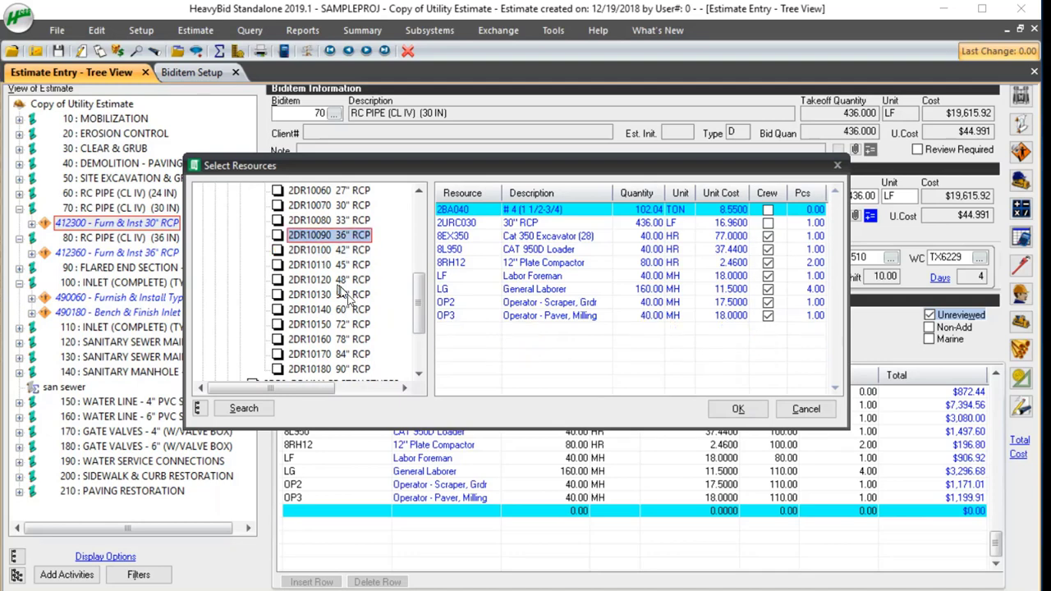
# Cancel the Select Resources picker without adding any RCP items.
pyautogui.click(807, 409)
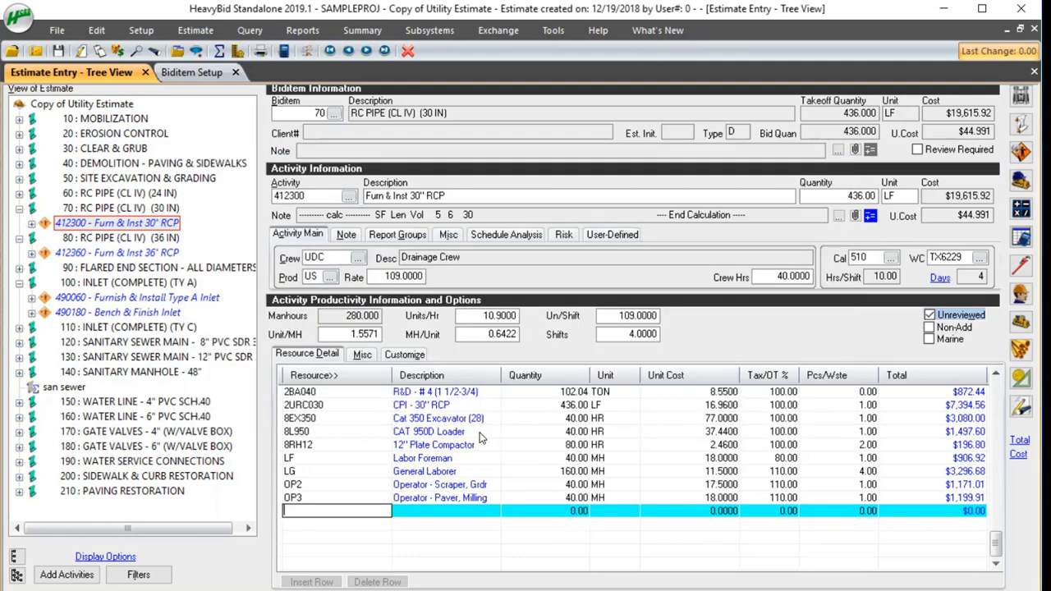